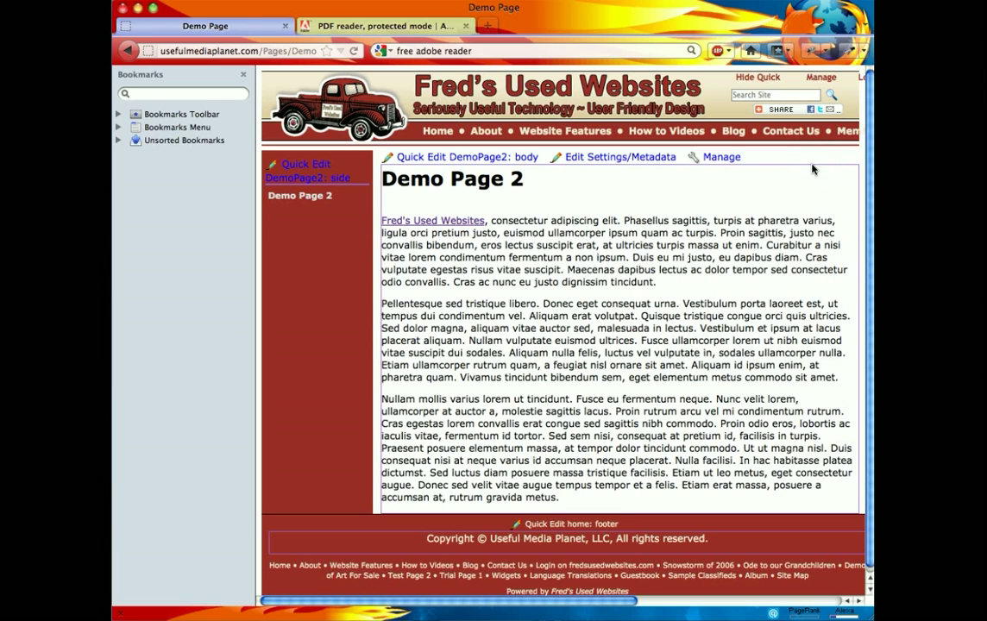
Step: Open DemoPage2's body content in the Quick Edit editor from the live page
scroll(810, 179, "right", 1)
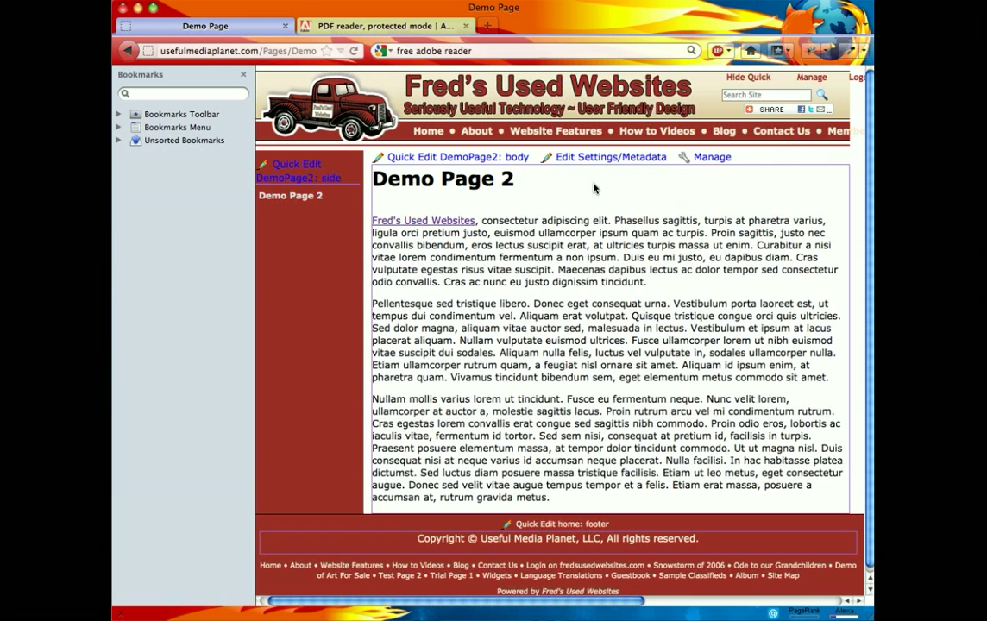
left_click(447, 159)
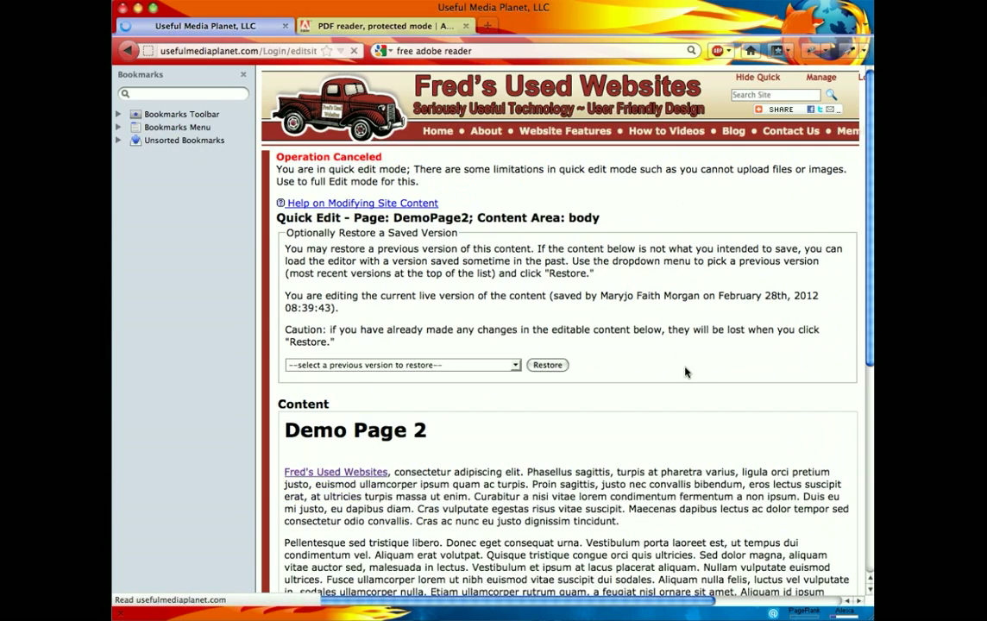
Step: Add a new paragraph after the body text: 'For additional information, click here. (Opens document)'
scroll(686, 372, "down", 7)
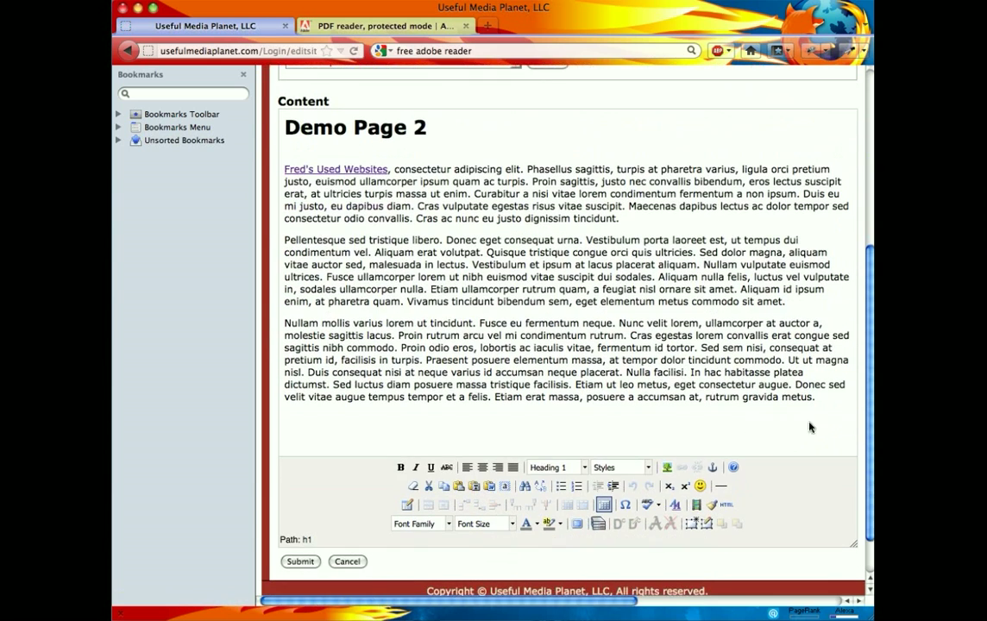
left_click(820, 399)
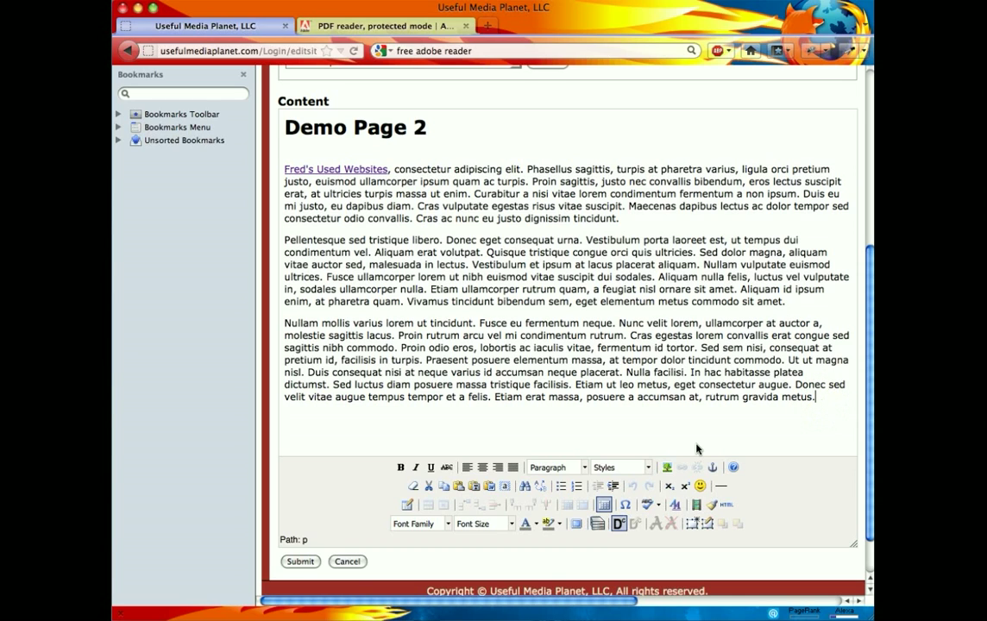
left_click(351, 425)
key("Return")
type("For additional info")
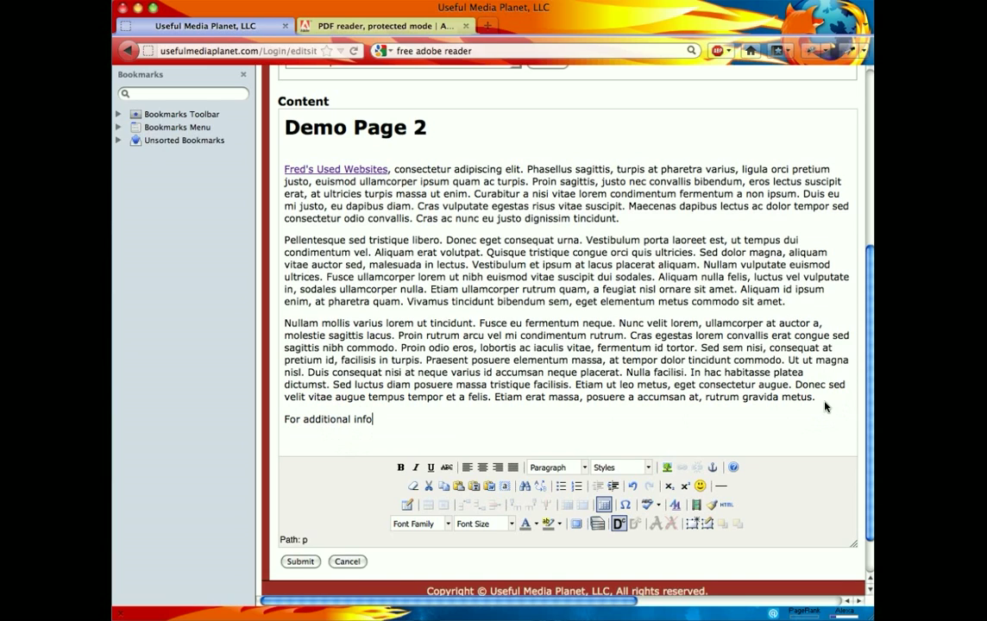
type("rmation, click here. (")
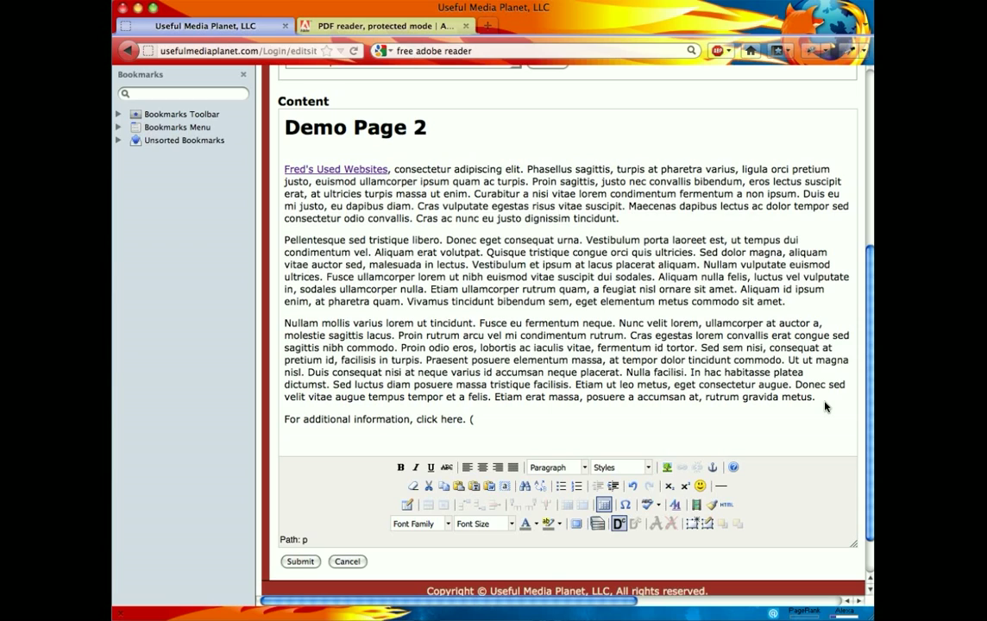
type("Opens document)")
Step: Correct the parenthetical so it reads '(To open .pdf document)'
left_click_drag(506, 423, 470, 419)
key("Delete")
type("To open .od")
key("BackSpace")
key("BackSpace")
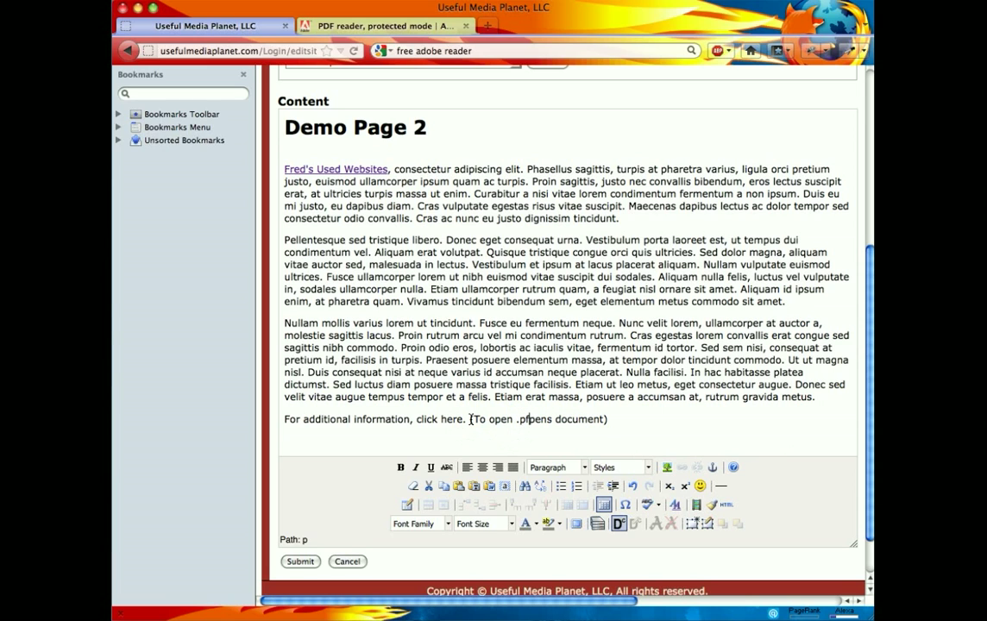
type("pdf")
left_click(553, 420)
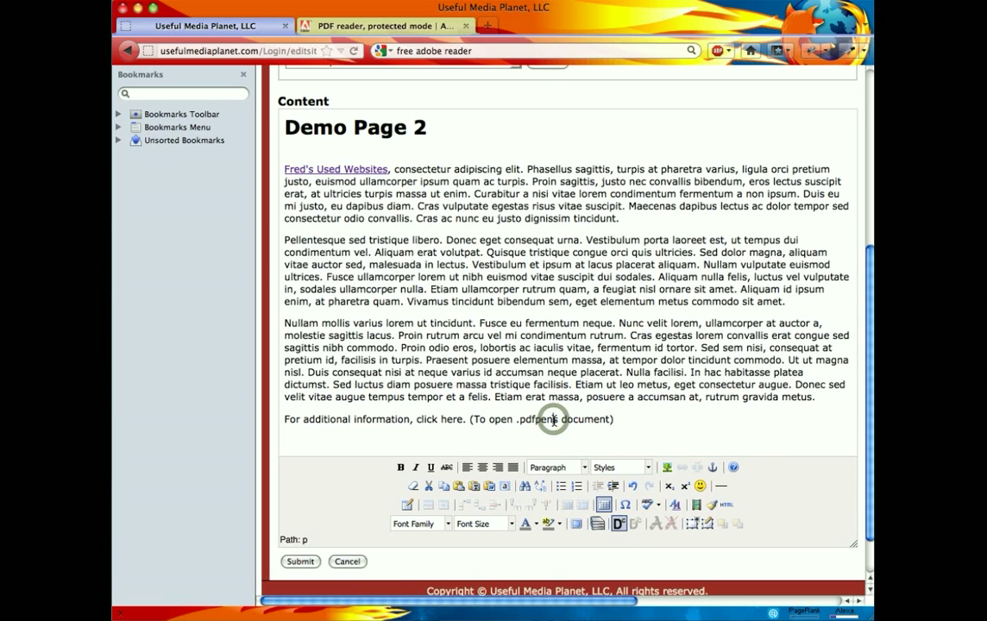
key("BackSpace")
key("BackSpace")
key("BackSpace")
key("BackSpace")
key("BackSpace")
key("BackSpace")
type("df")
key("BackSpace")
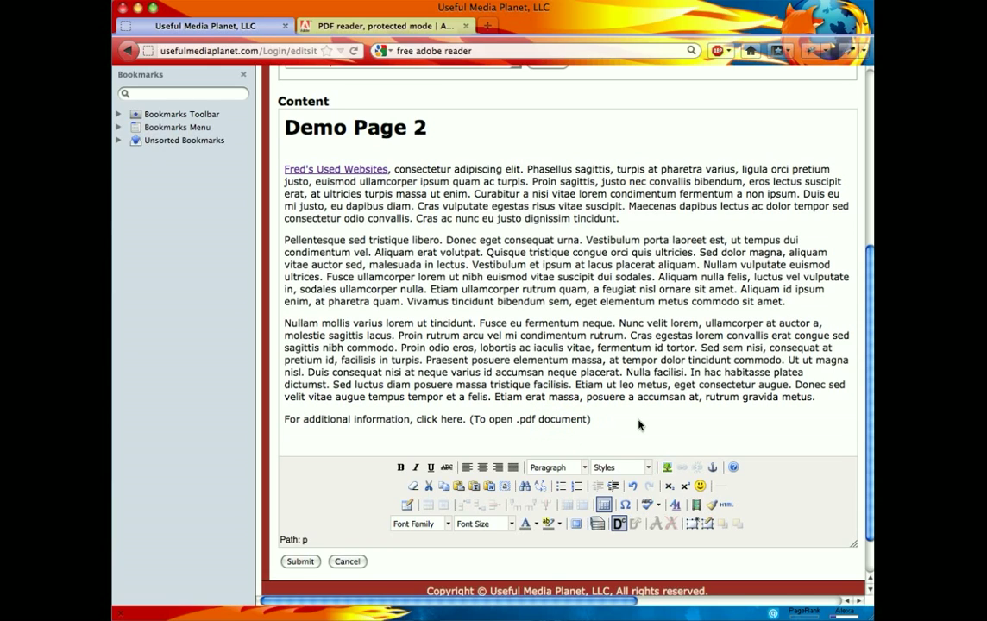
Step: Select the word 'here' in the new closing line
double_click(441, 420)
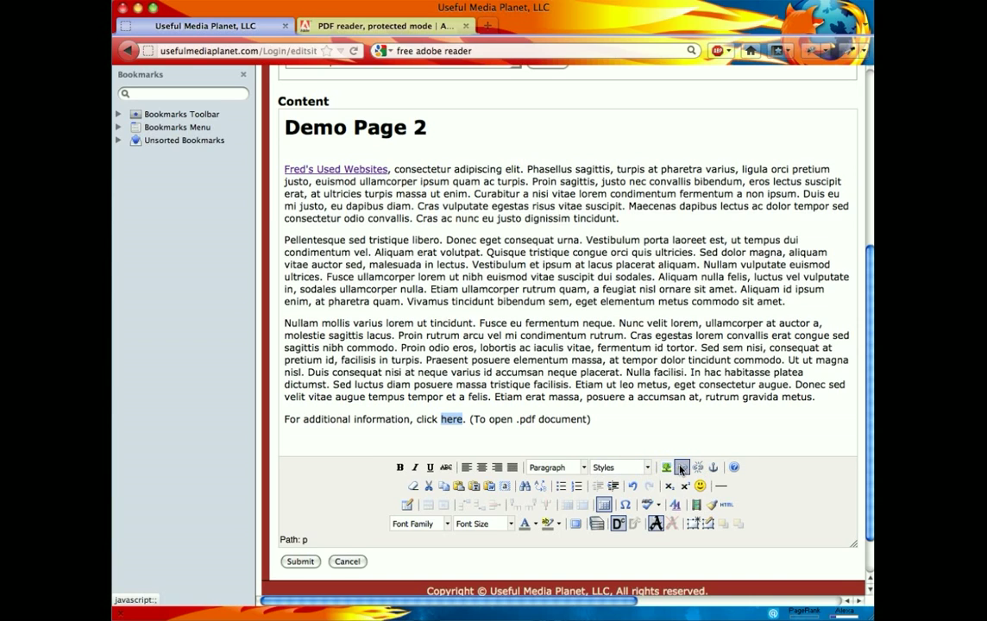
left_click(599, 439)
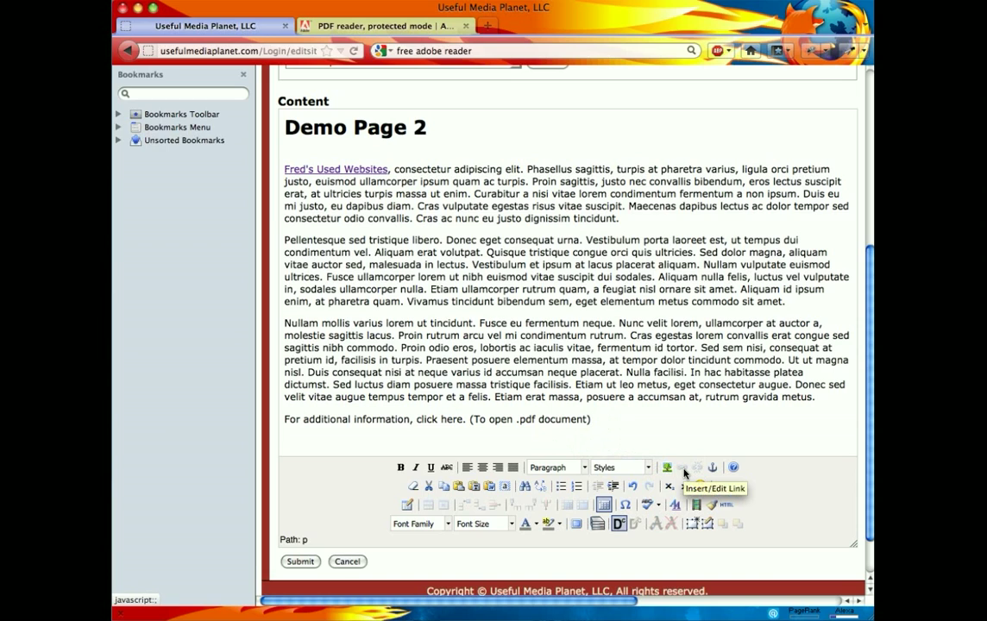
left_click(442, 420)
double_click(442, 420)
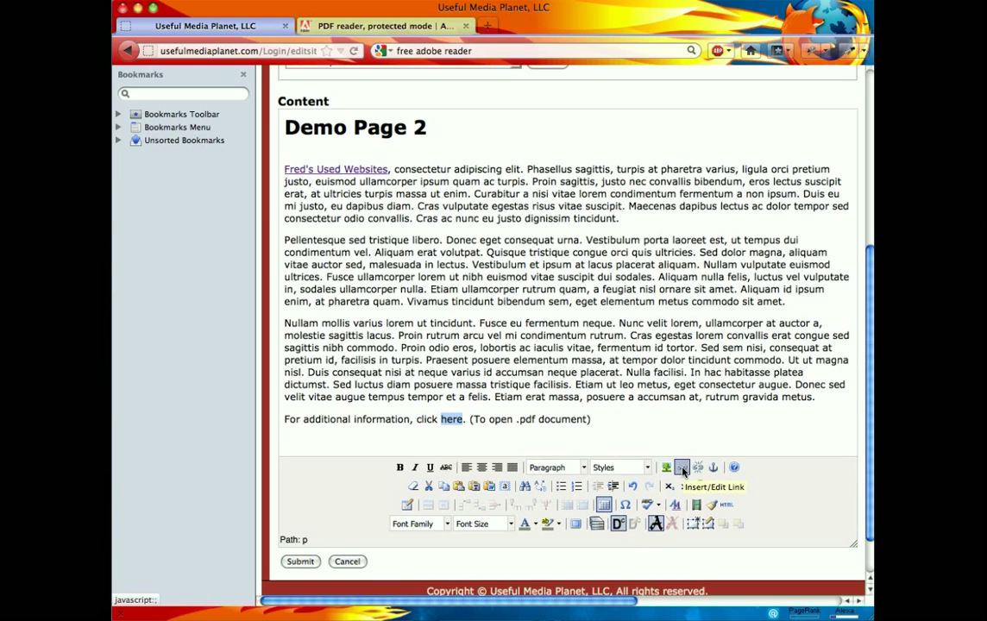
Step: Open Insert/Edit Link for 'here' and browse the site's files for the Link URL
left_click(682, 468)
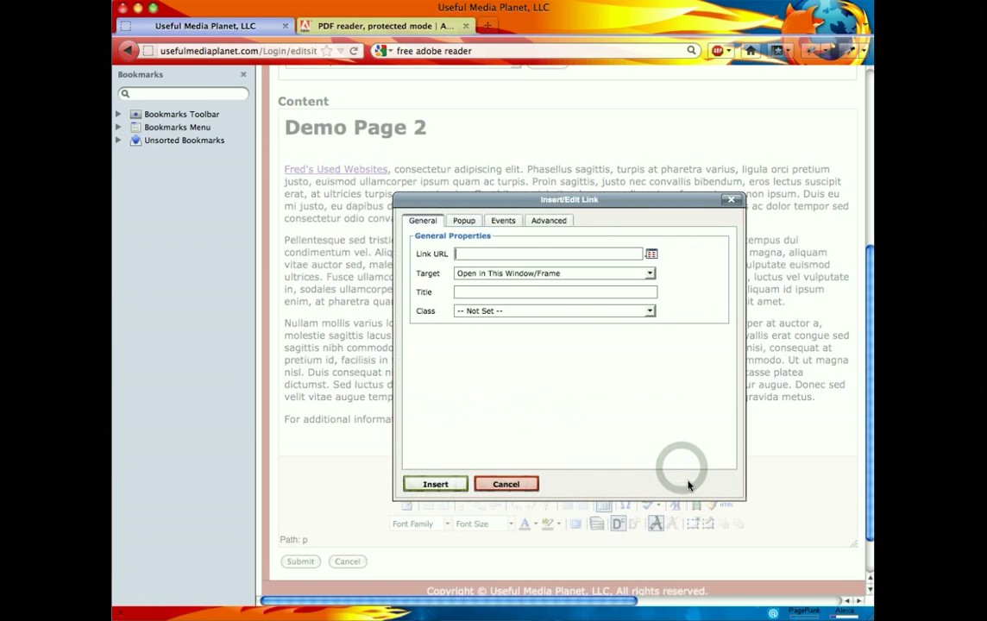
left_click(632, 258)
scroll(447, 258, "right", 2)
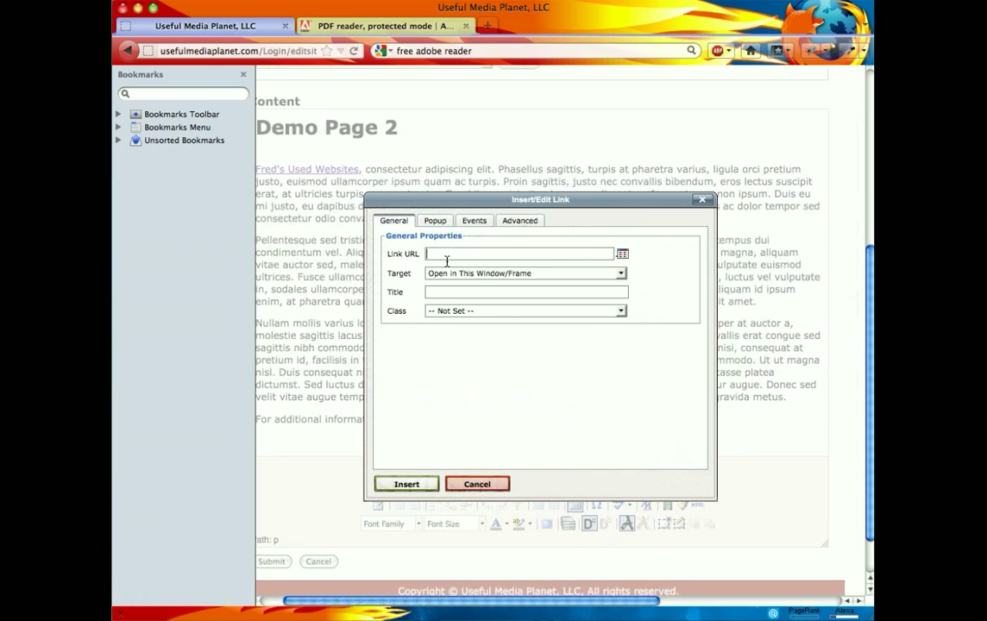
scroll(447, 261, "right", 2)
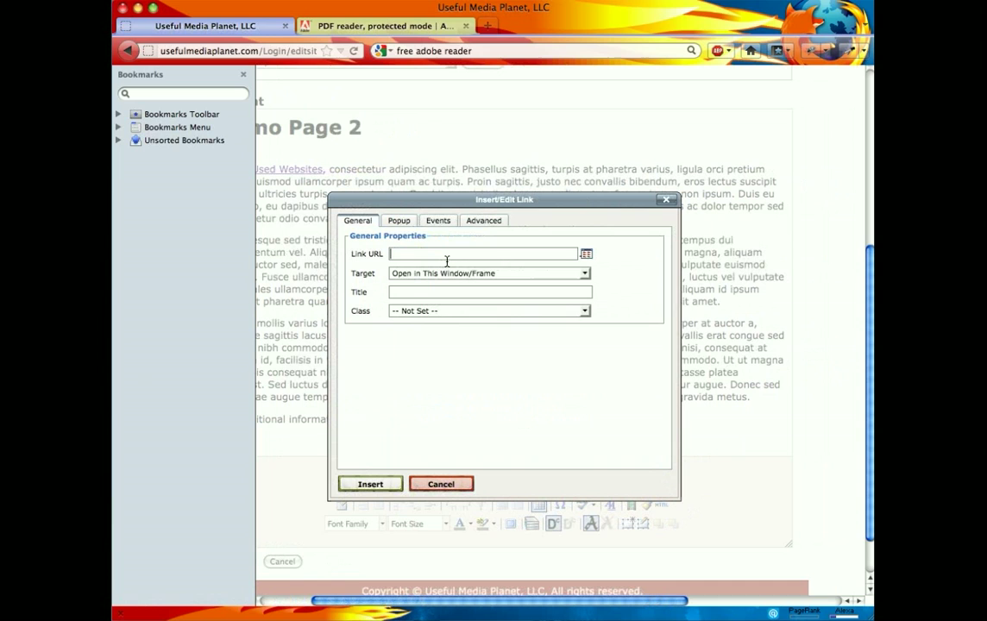
left_click(586, 256)
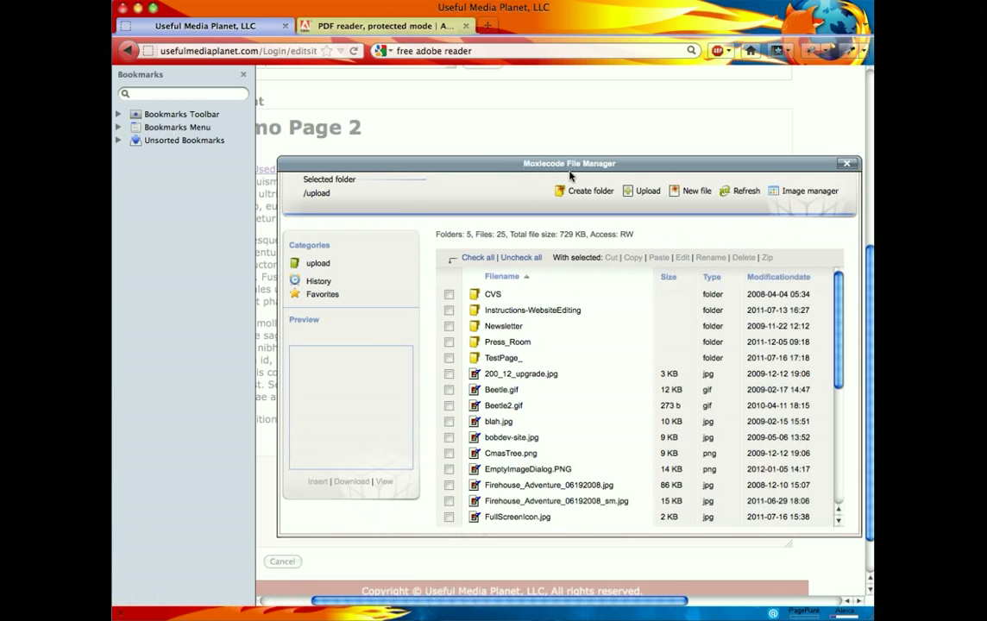
Step: Switch the Moxiecode manager to Image manager and back to the /upload file list, then choose Upload
left_click(621, 167)
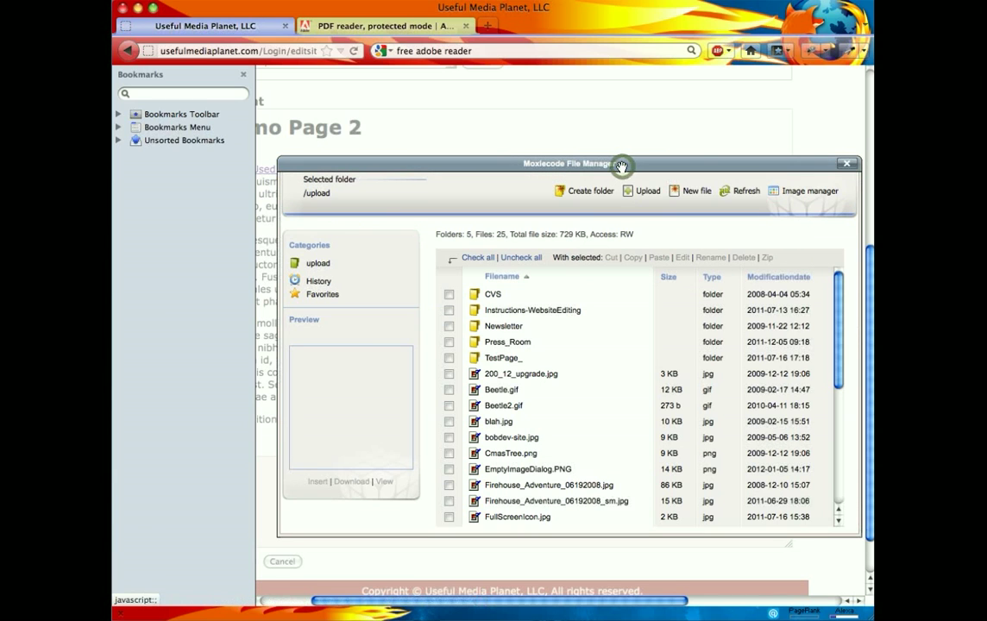
left_click(807, 196)
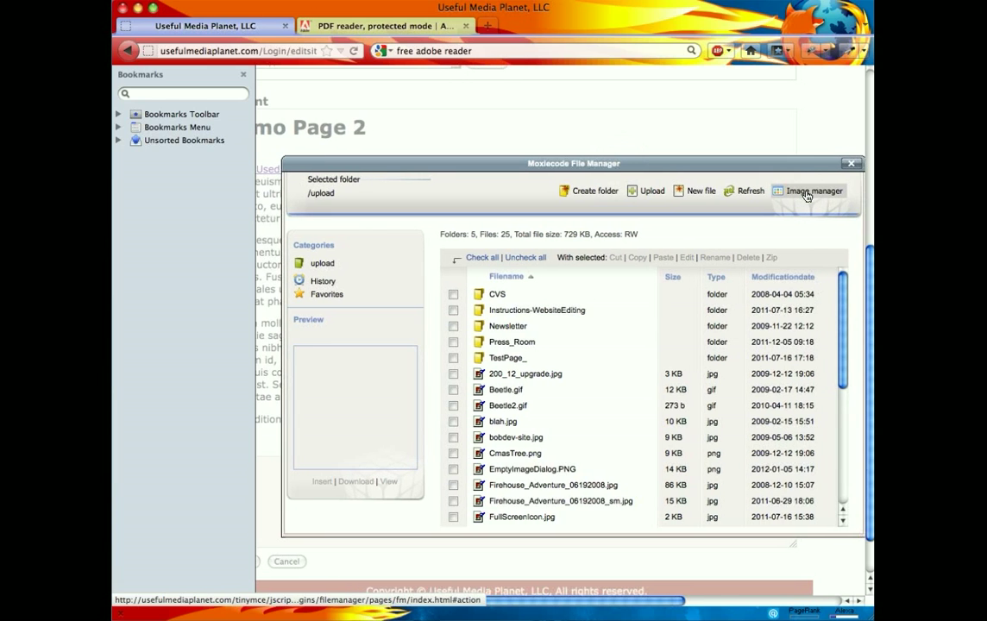
left_click(807, 196)
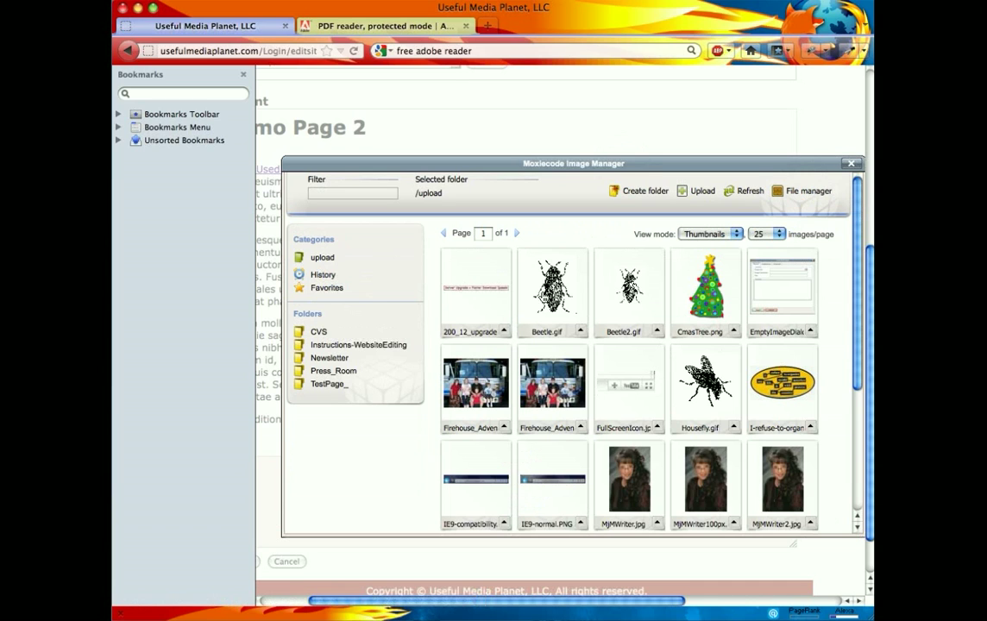
left_click(809, 192)
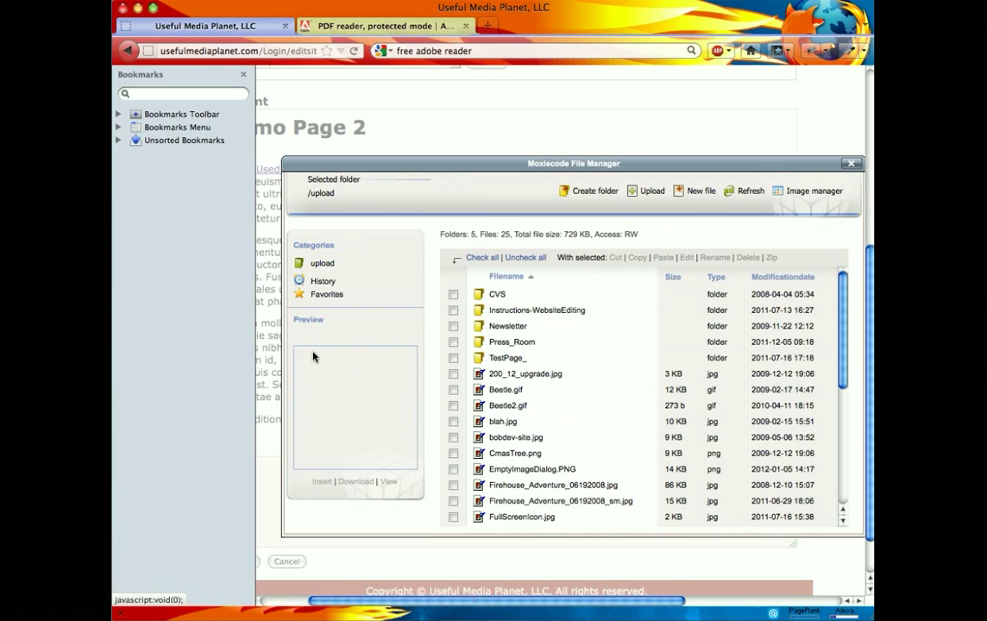
left_click(325, 321)
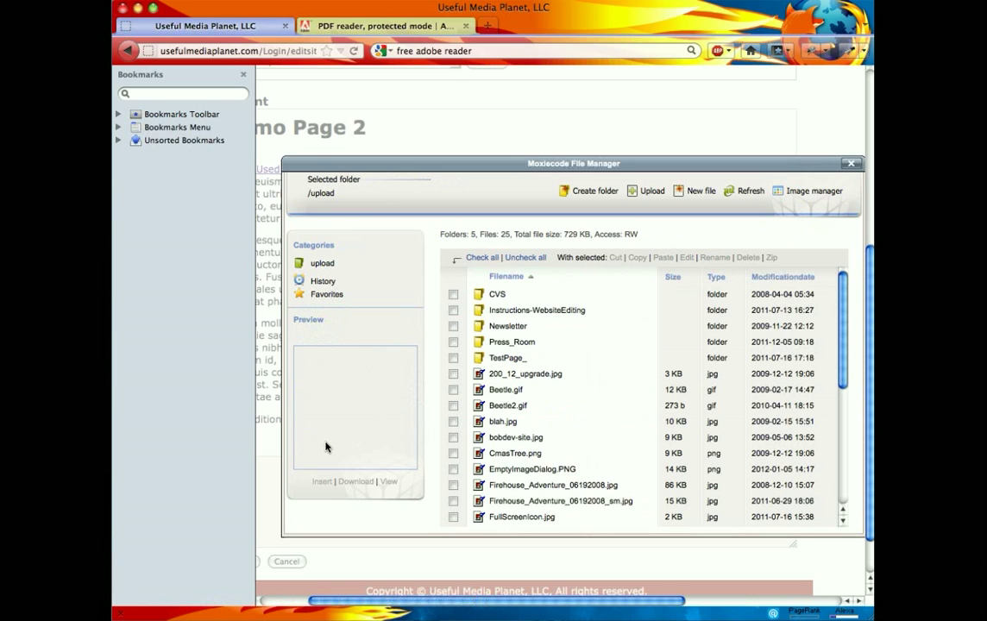
left_click(646, 194)
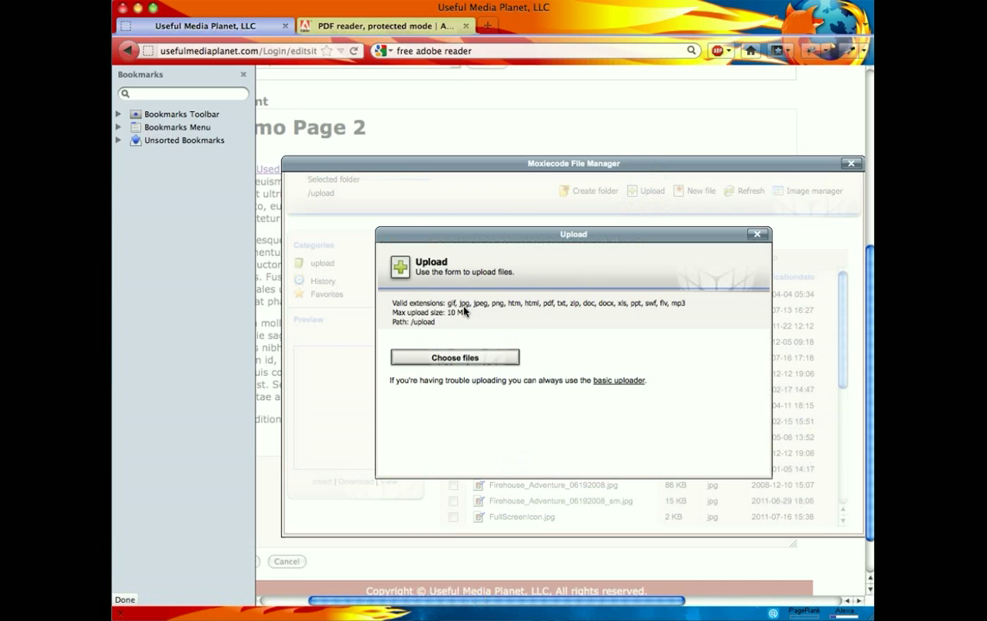
left_click_drag(392, 304, 549, 303)
left_click(548, 303)
double_click(549, 303)
scroll(577, 333, "left", 1)
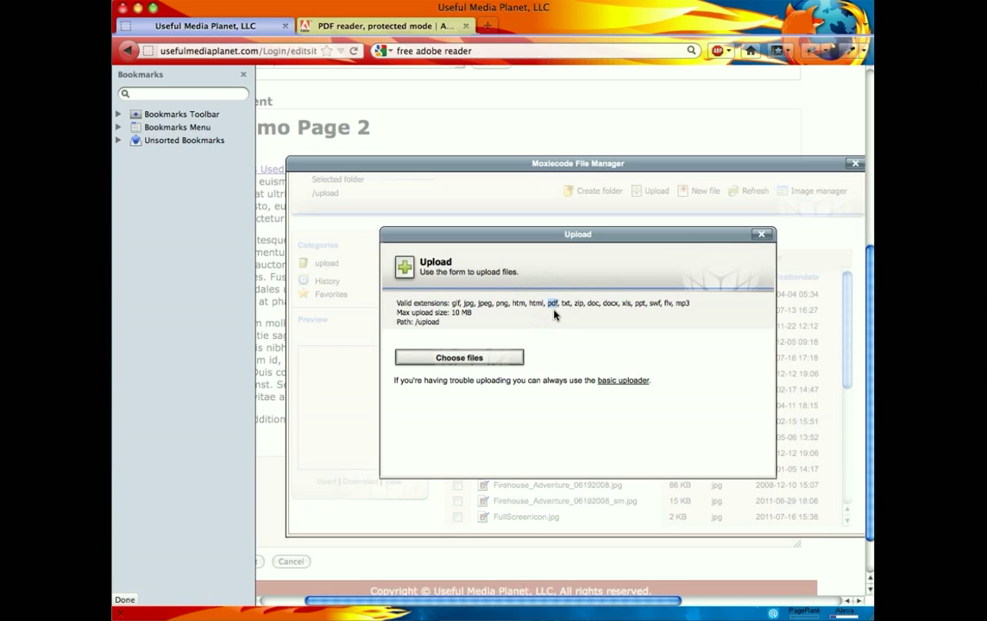
left_click(477, 318)
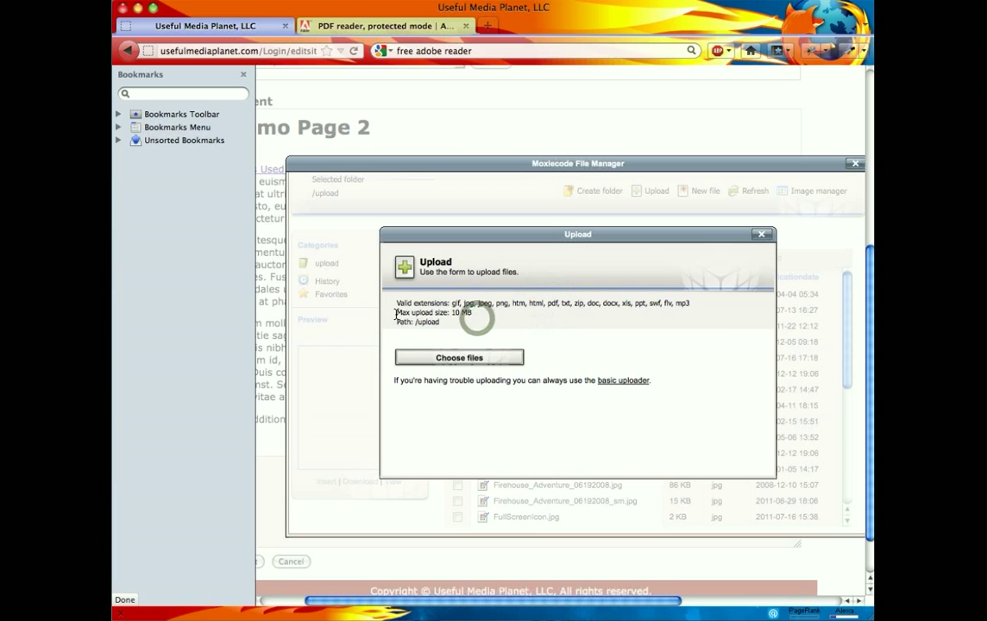
left_click_drag(397, 312, 473, 321)
Step: Choose SamplePDF.pdf from the Desktop and upload it to the /upload folder
left_click(465, 357)
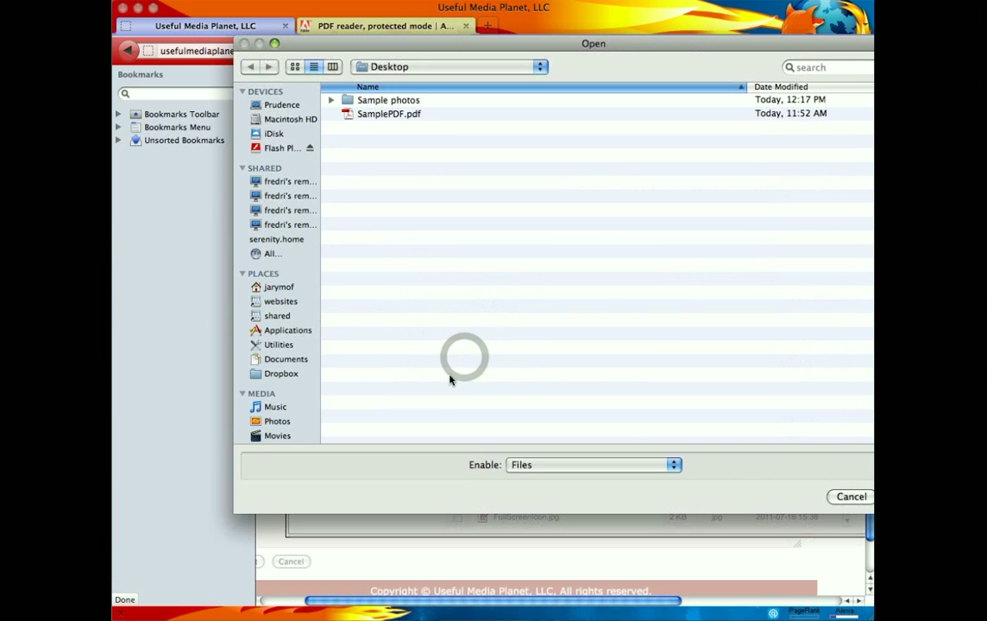
double_click(378, 115)
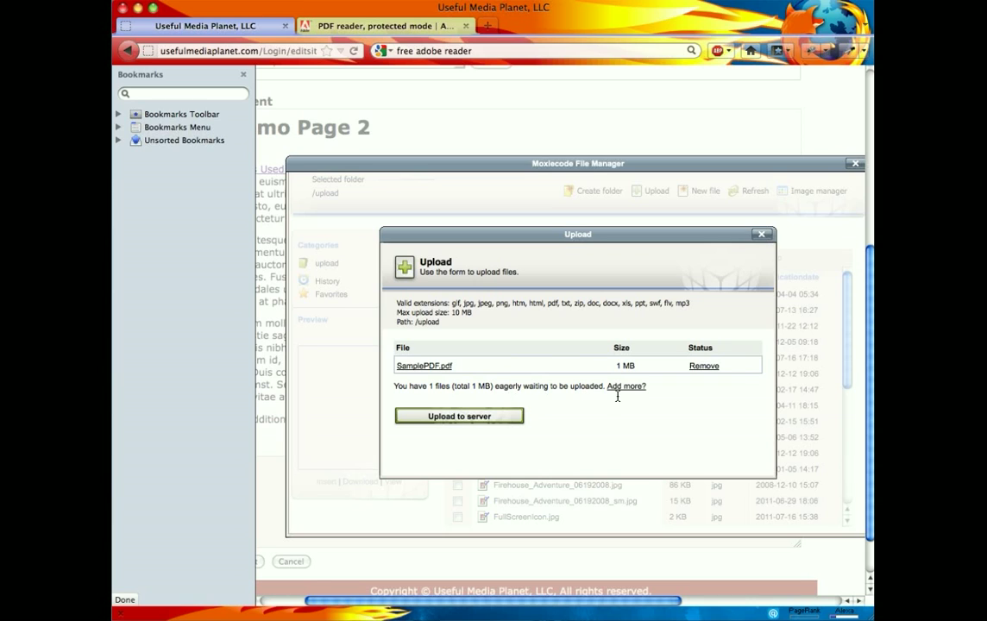
left_click(481, 415)
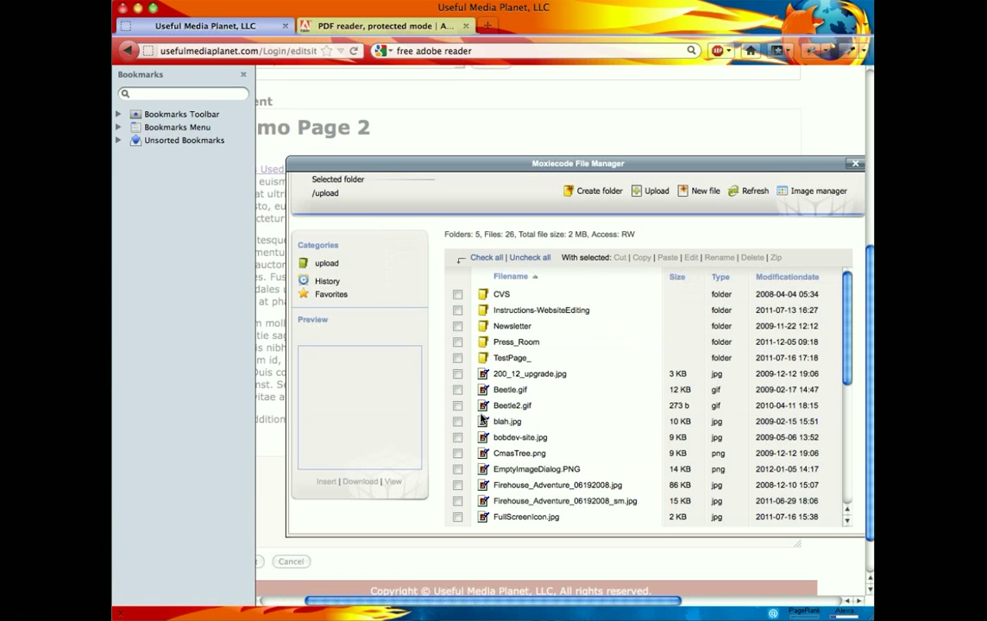
Step: Scroll down the /upload list and tick the checkbox beside SamplePDF.pdf
scroll(509, 419, "down", 3)
scroll(514, 419, "down", 4)
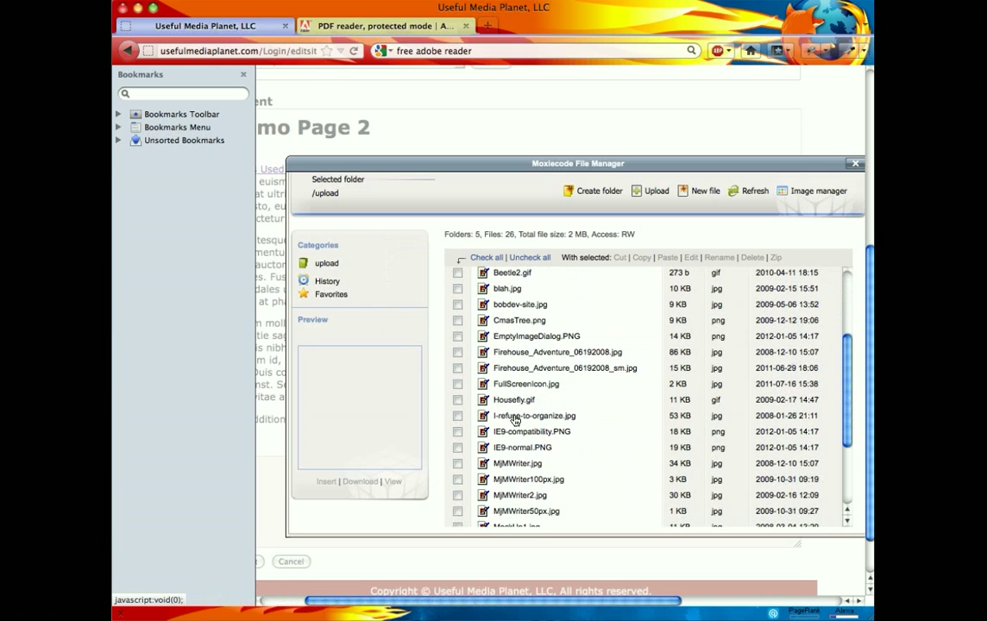
scroll(516, 419, "down", 6)
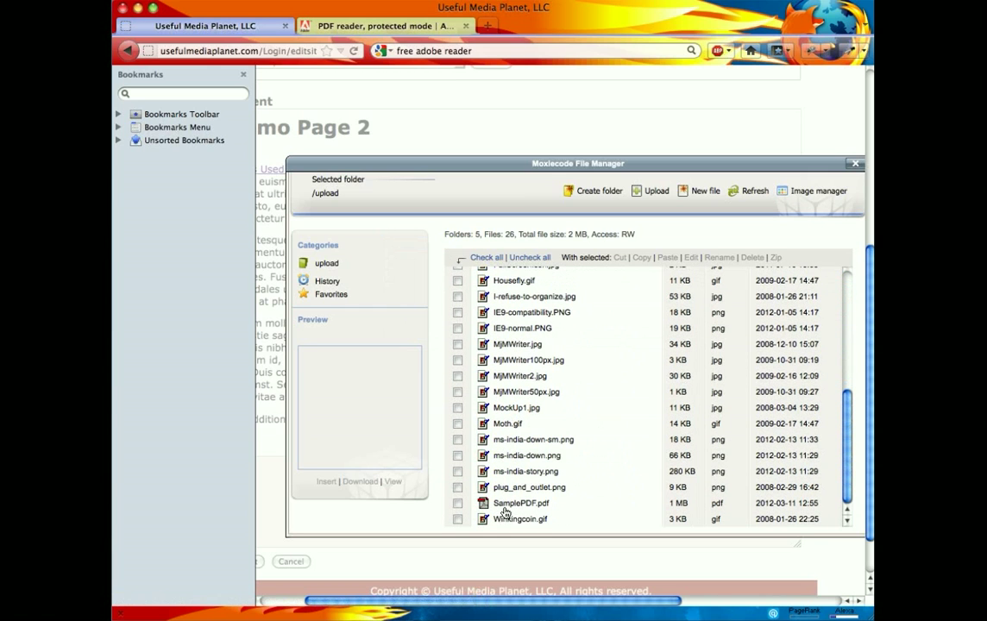
left_click(457, 506)
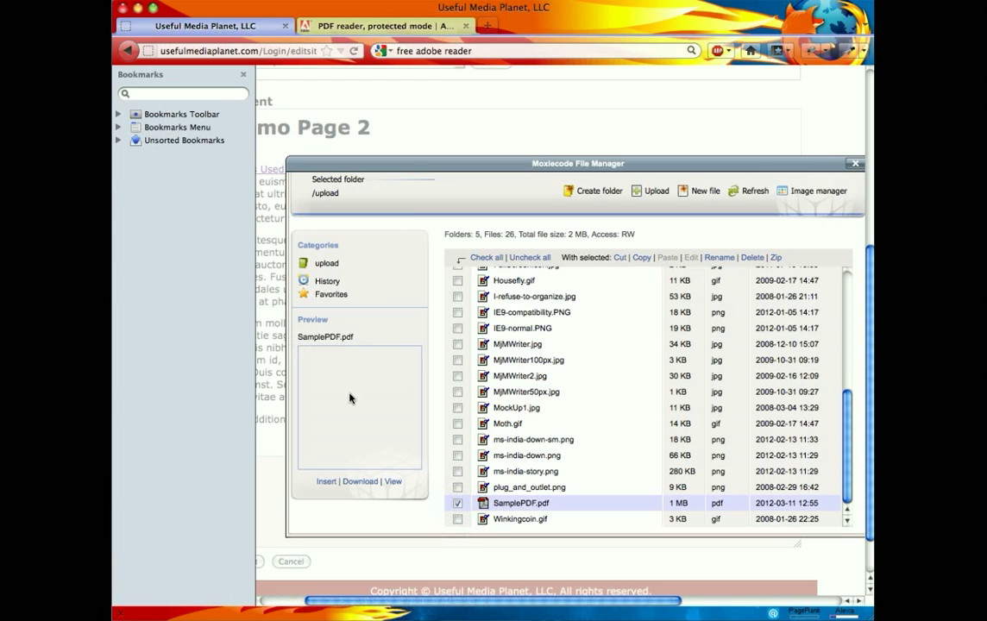
Step: Insert /upload/SamplePDF.pdf as the link address for 'here'
left_click(326, 483)
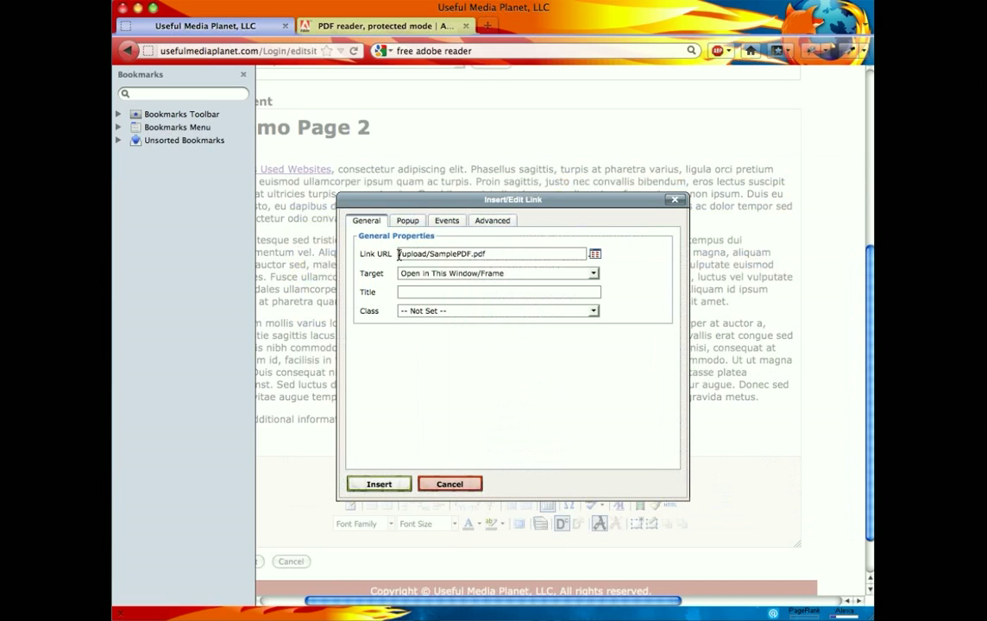
left_click_drag(399, 253, 496, 254)
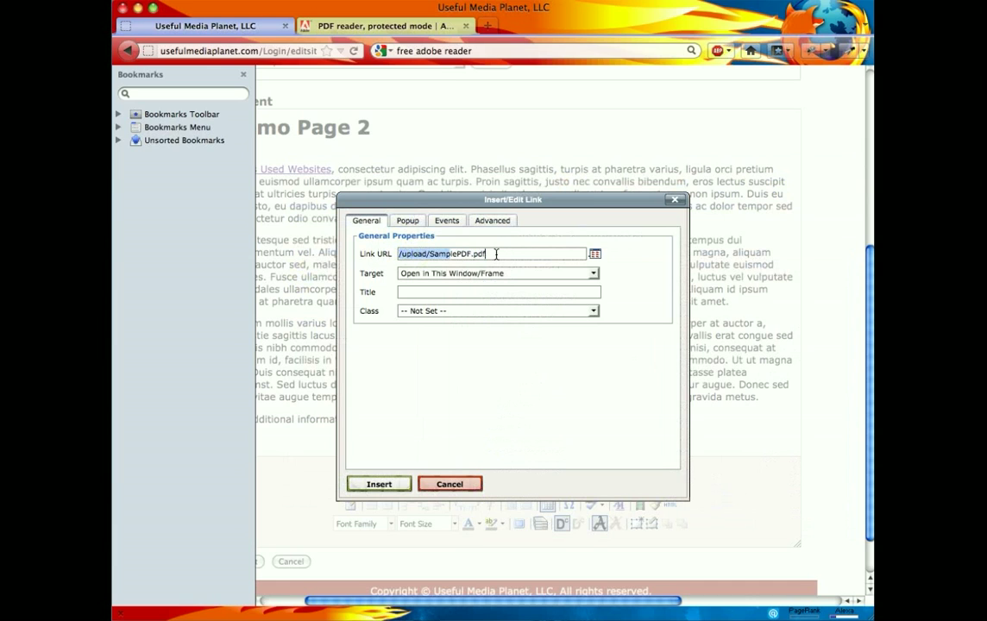
left_click(496, 254)
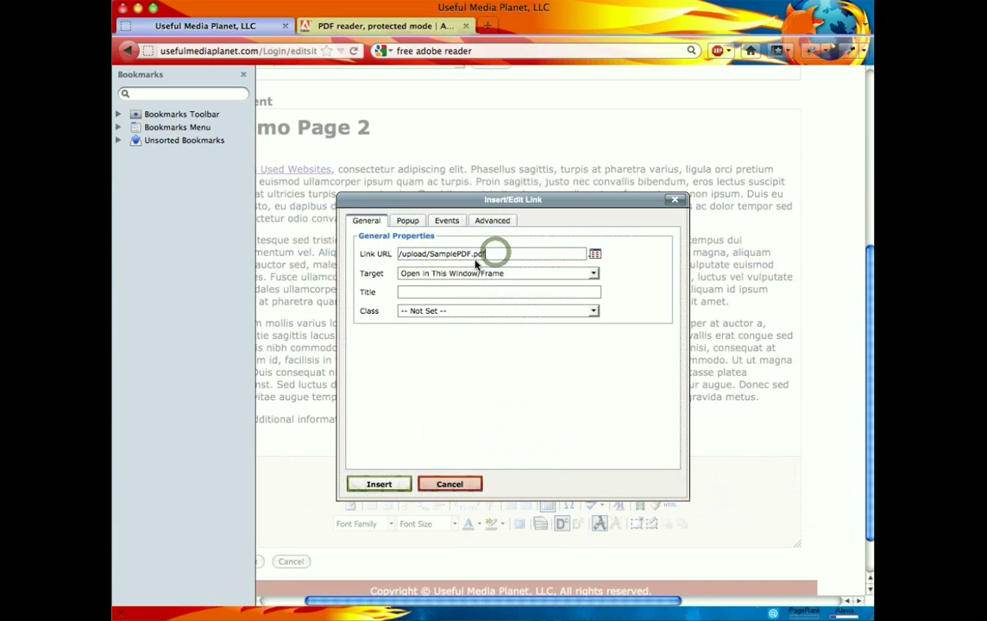
Step: Title the link 'Additional Information from Fred's Used Websites, Loveland, Colorado' and insert it
left_click(459, 293)
type("Addio")
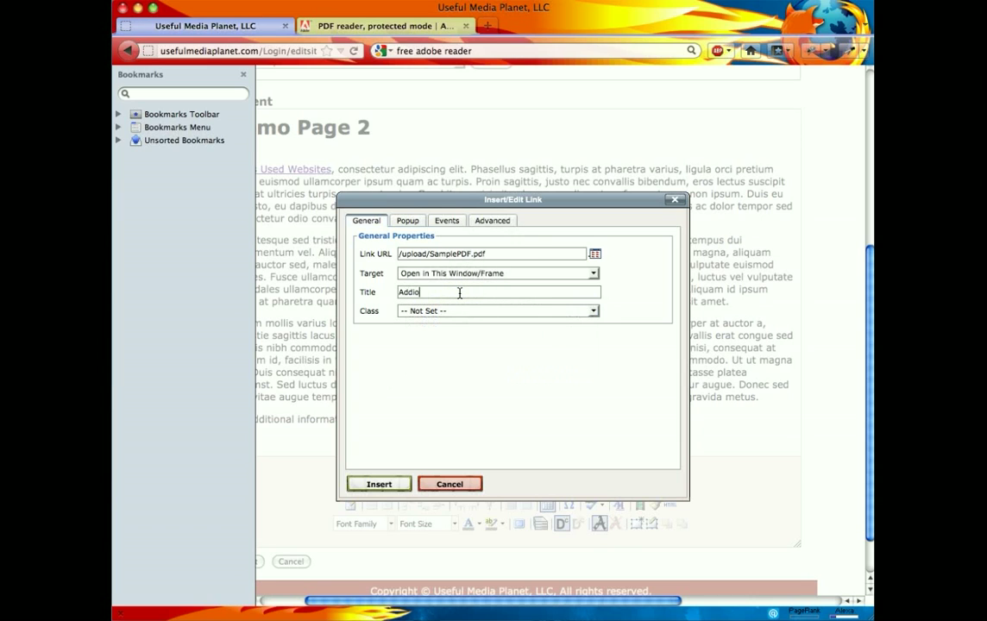
key("BackSpace")
type("tional Information")
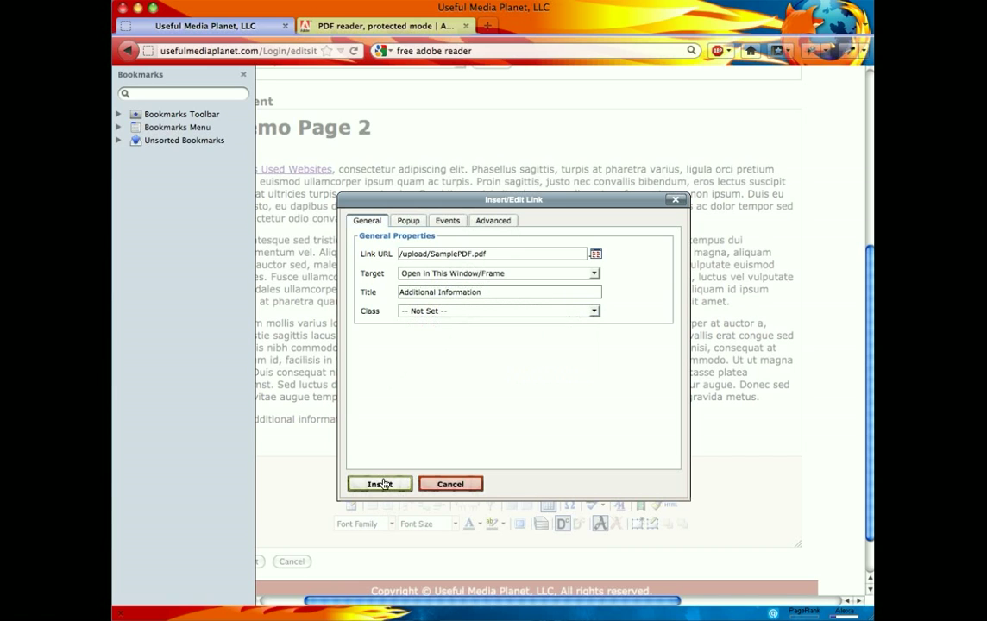
scroll(384, 484, "right", 5)
scroll(383, 484, "left", 5)
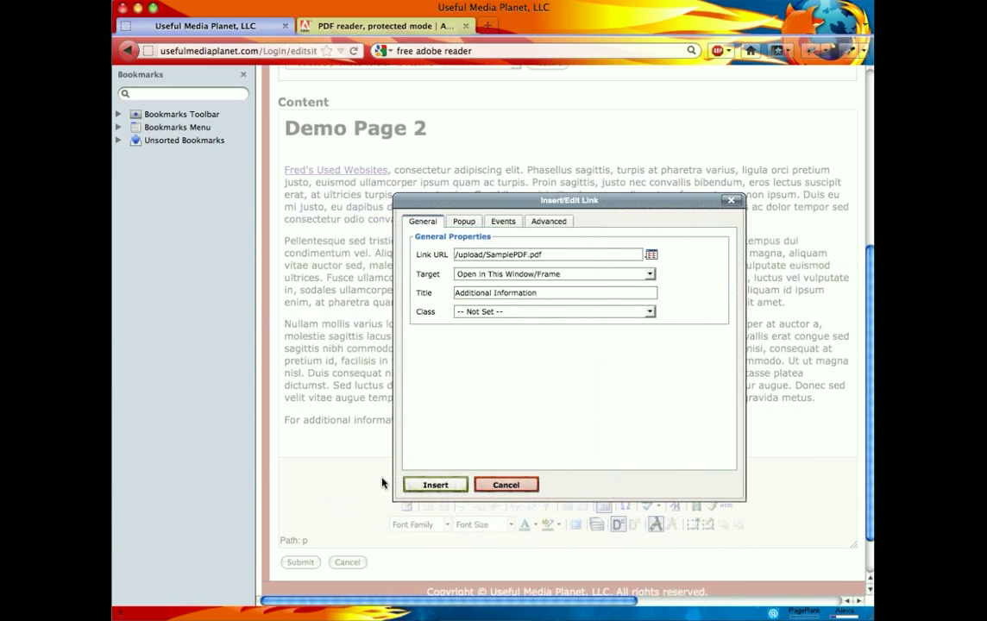
left_click(516, 293)
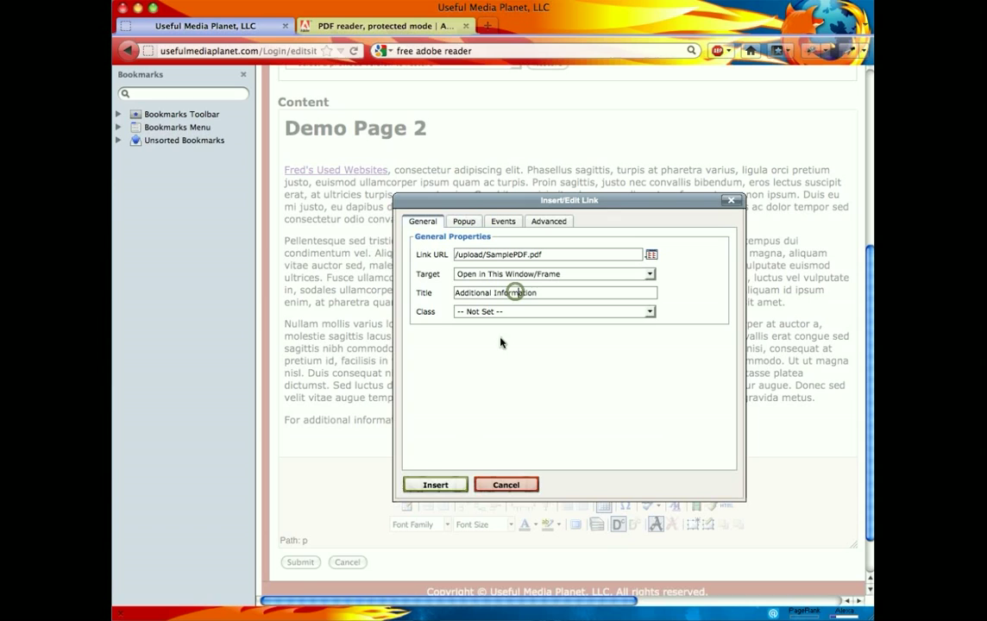
left_click(568, 294)
type("from Fred's Used Websites, Lo")
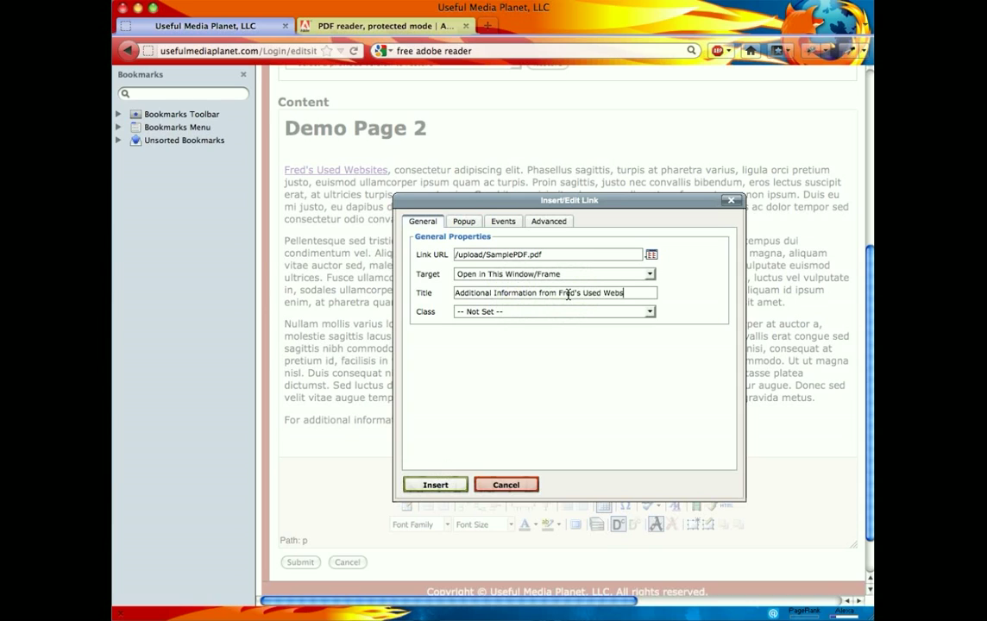
type("veland,")
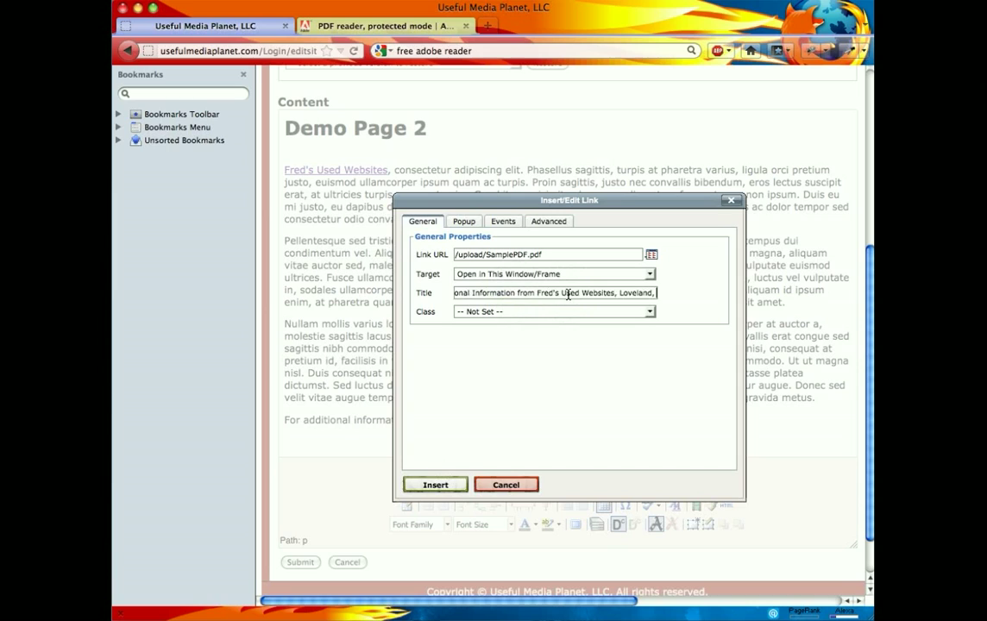
type(" Colorado")
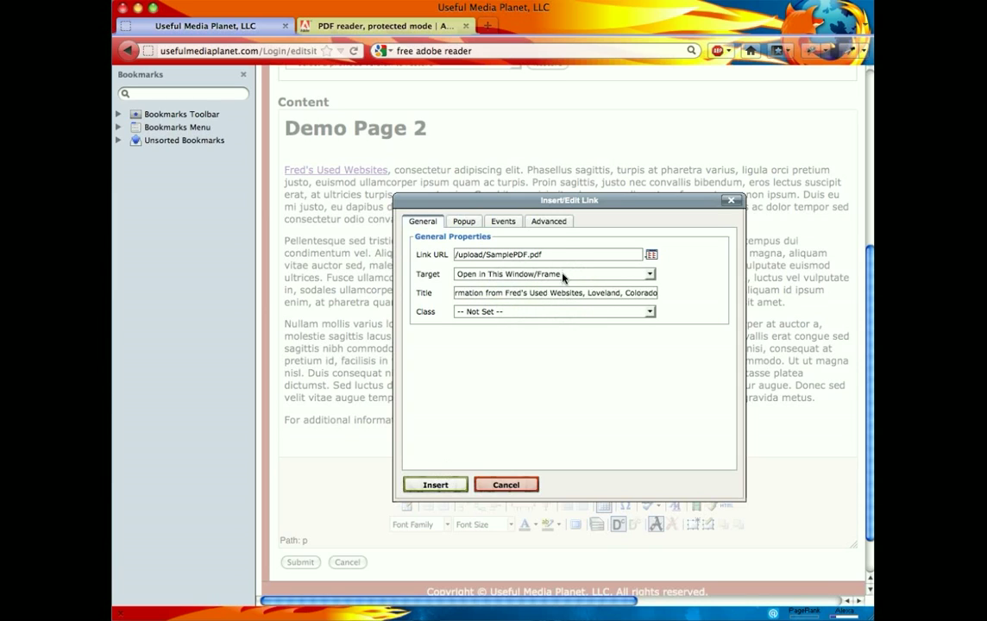
left_click(551, 293)
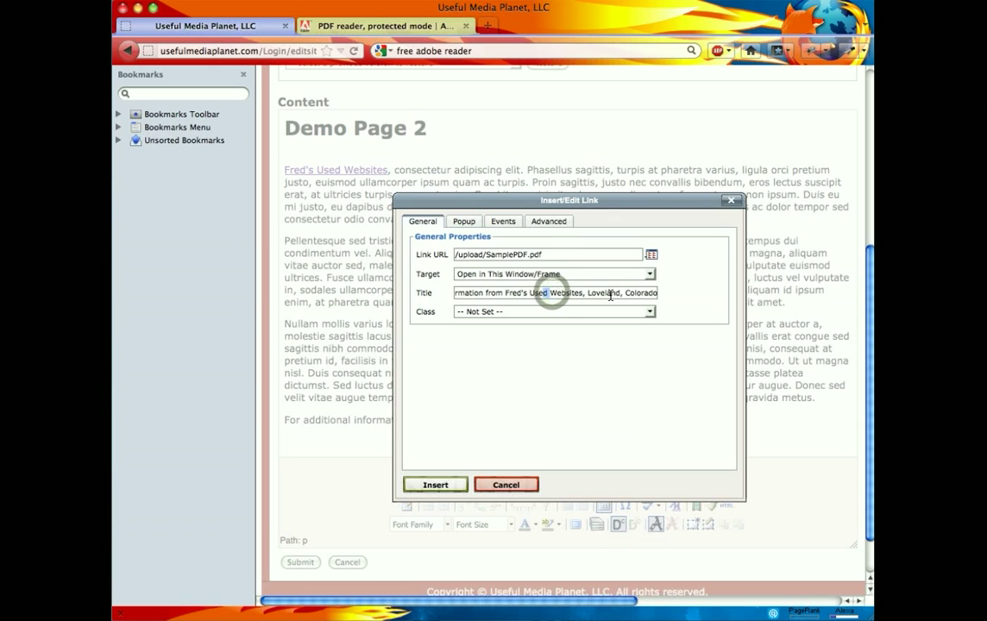
left_click_drag(610, 294, 643, 296)
left_click(638, 294)
left_click(438, 486)
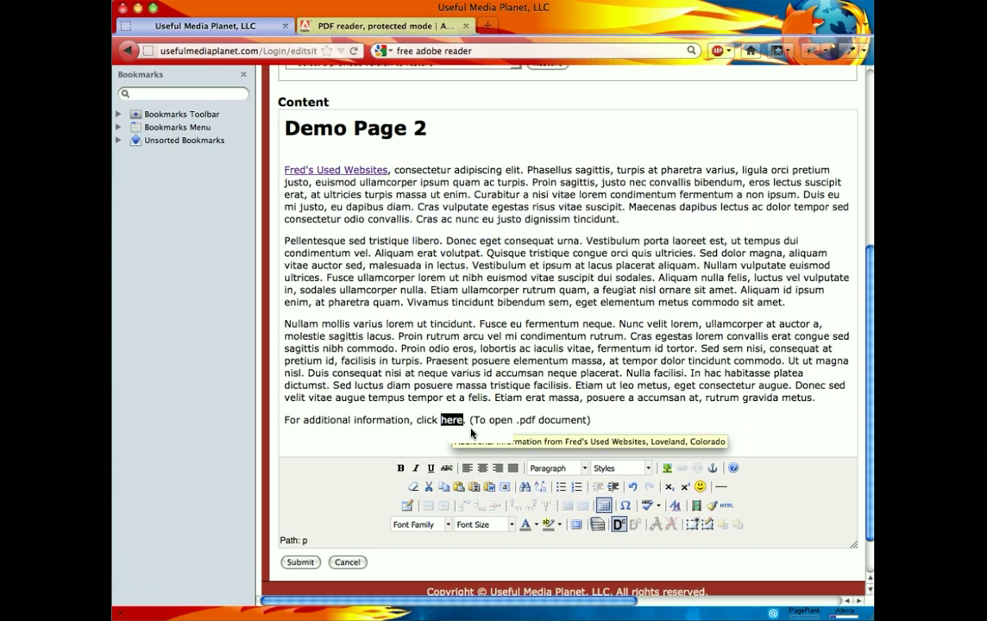
Step: Add a paragraph below the pdf link line: 'To download free Adobe .pdf Reader click here.'
left_click(592, 423)
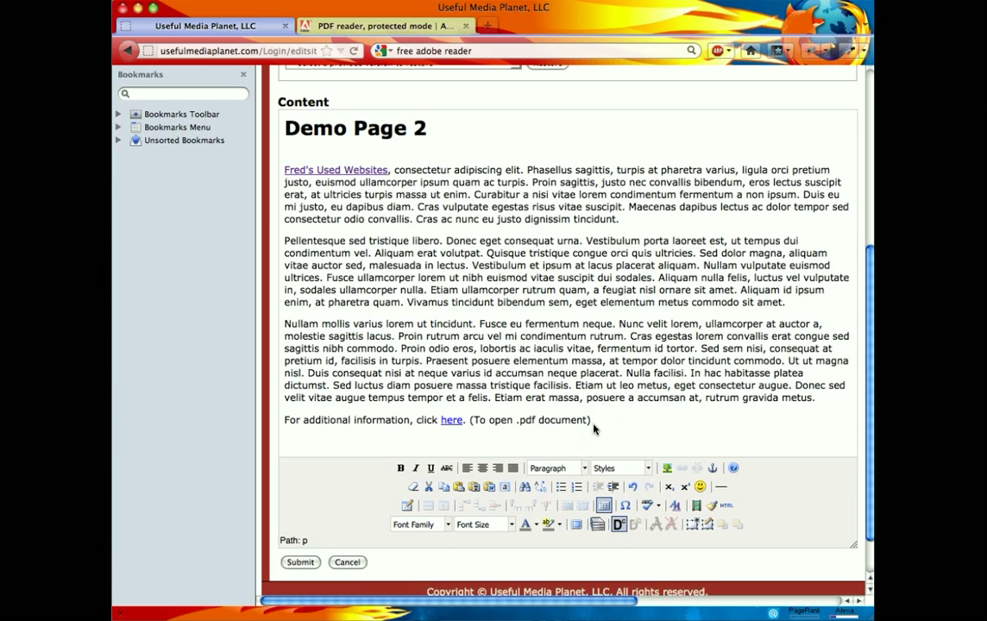
key("Return")
type("To download free Adobe")
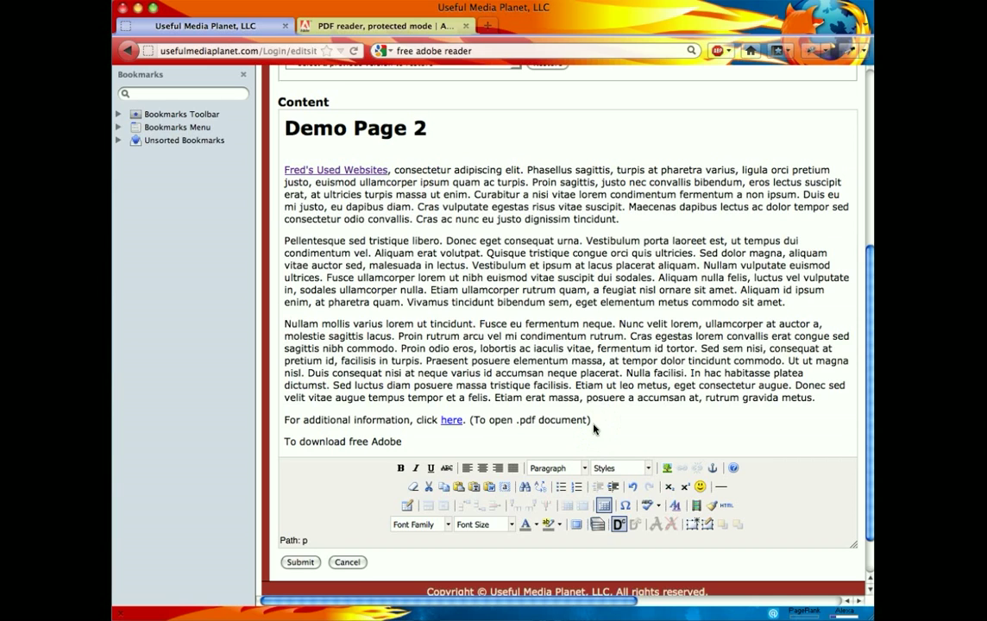
type(" .pdf Reader click here.")
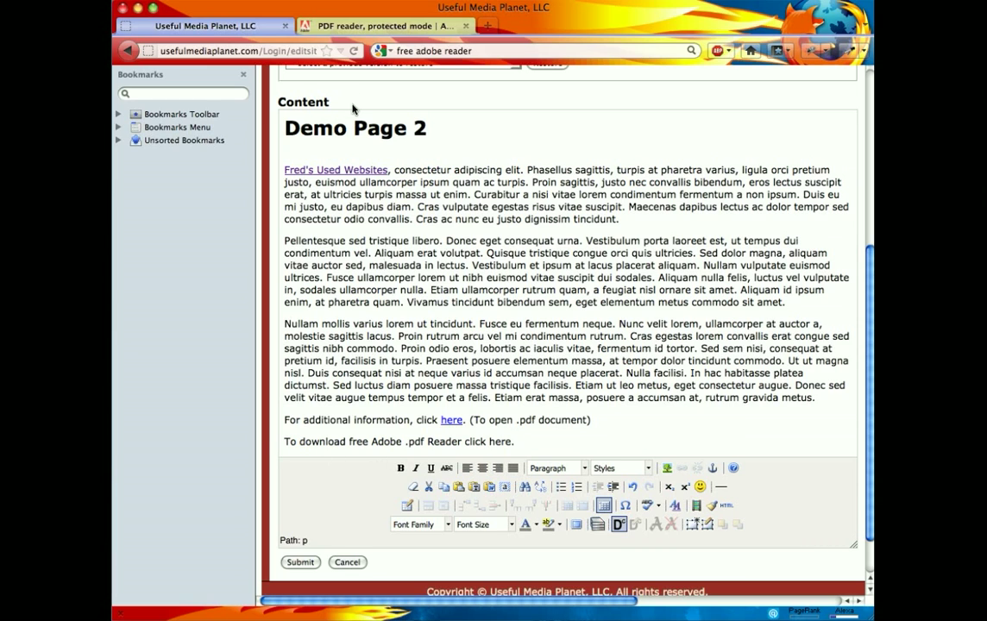
Step: Copy the Adobe Reader X page URL from the Adobe tab, then go back to the Demo Page 2 editor
left_click(366, 26)
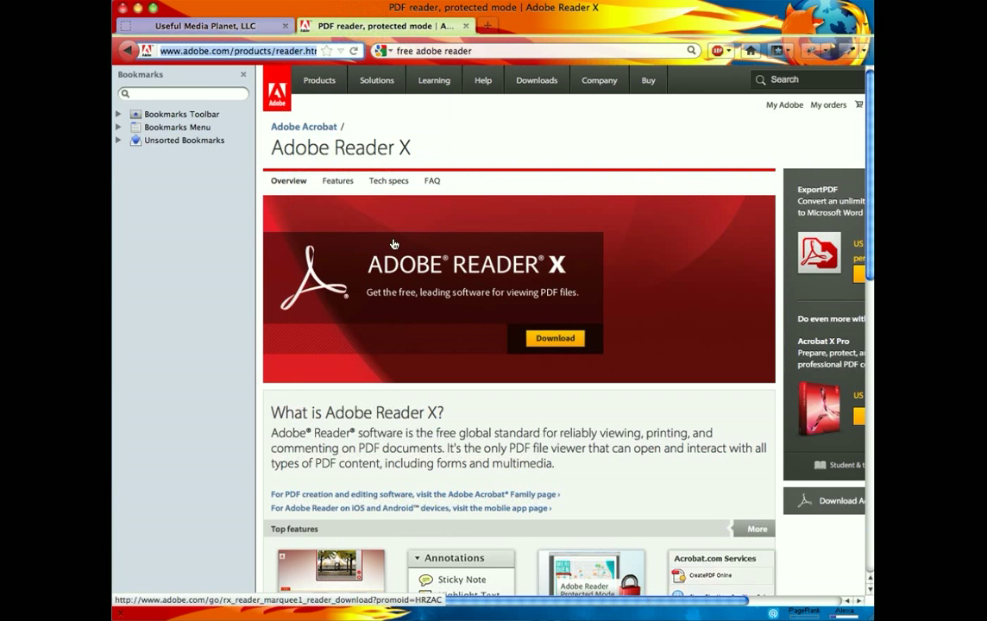
right_click(222, 50)
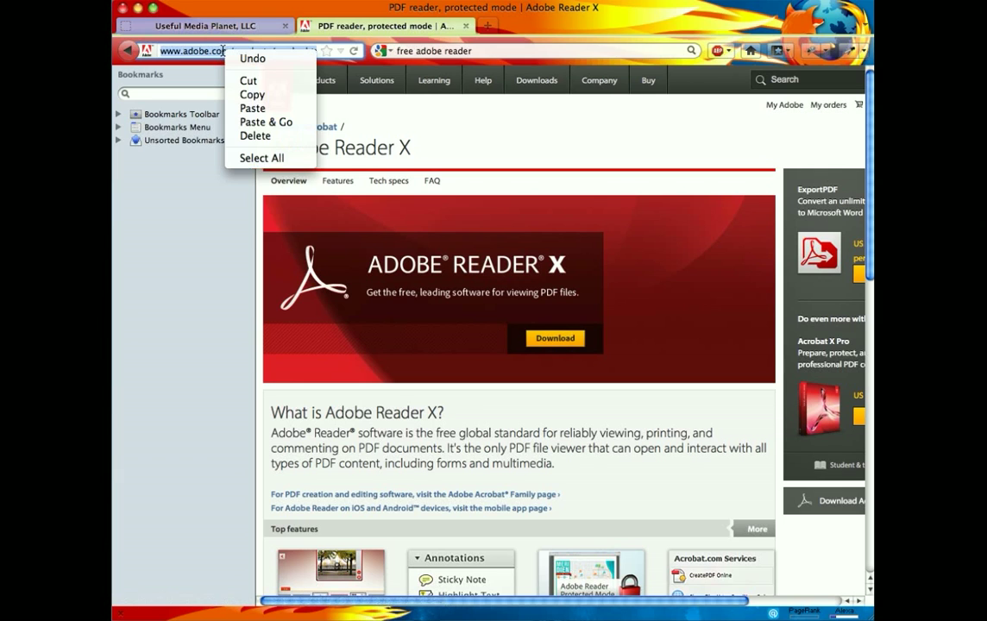
left_click(252, 95)
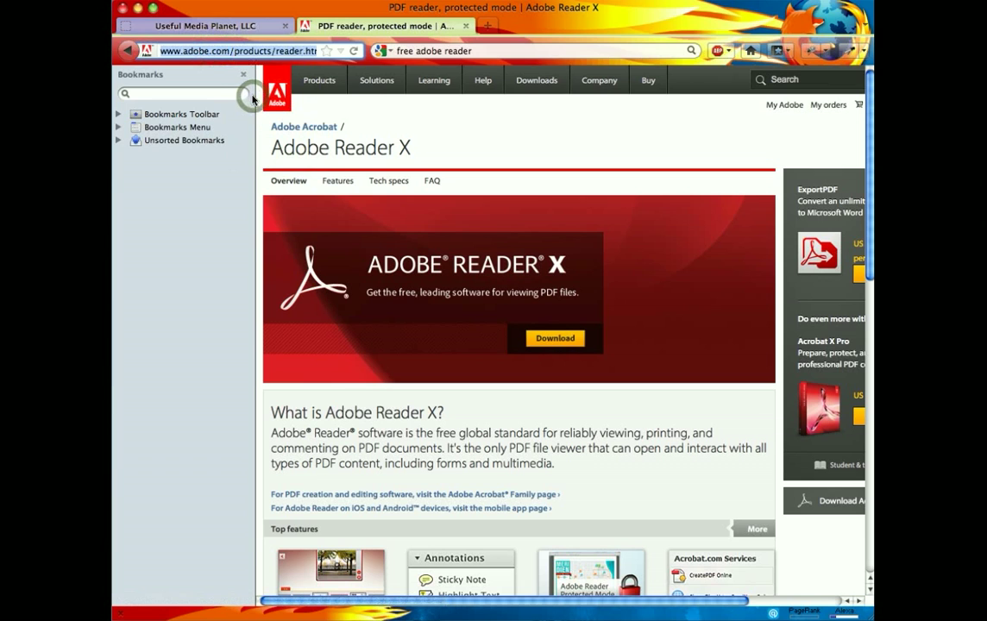
left_click(240, 33)
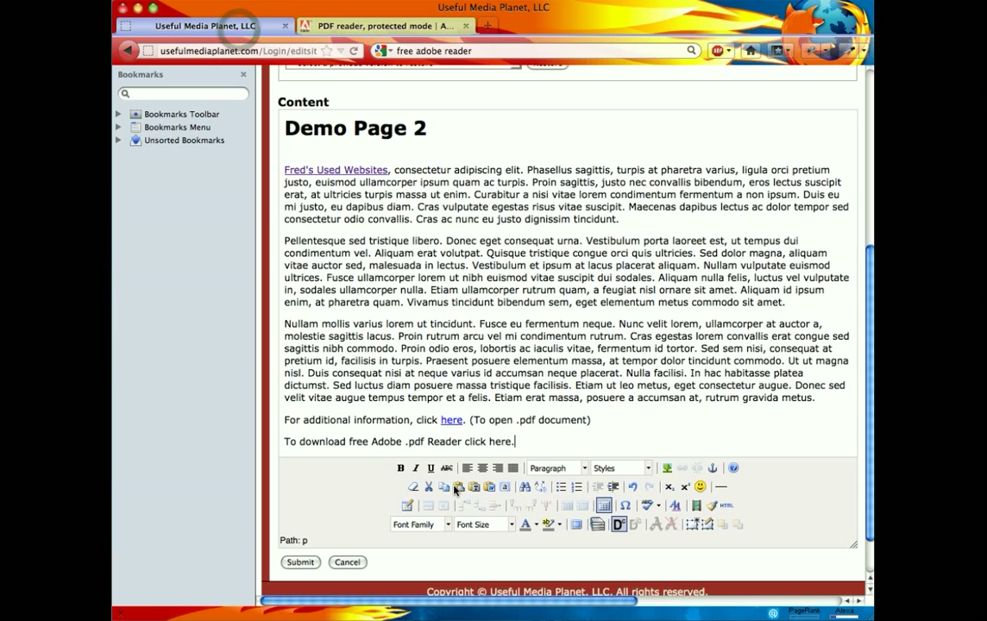
double_click(489, 442)
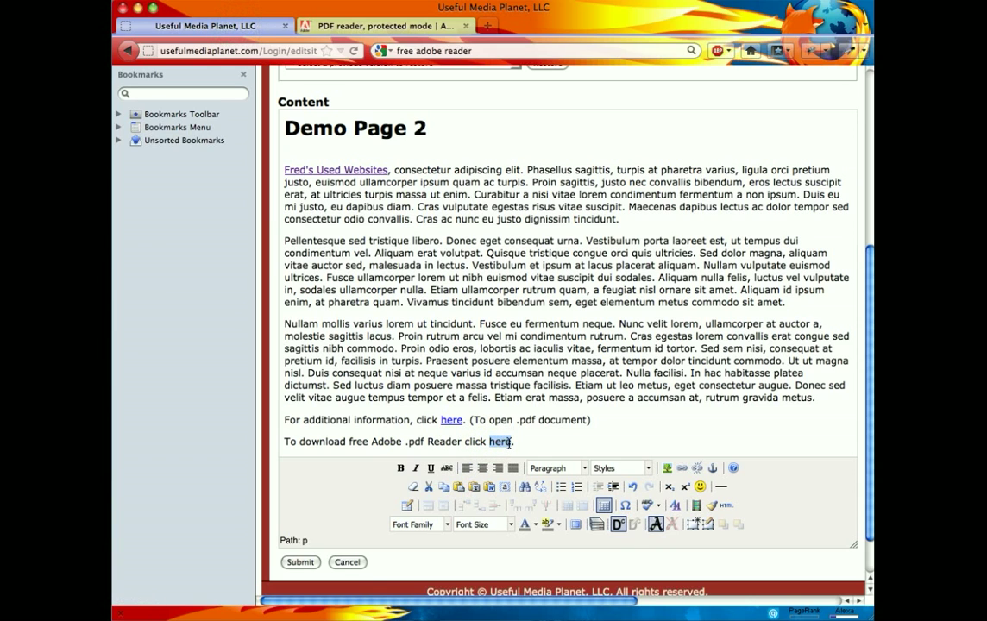
left_click(680, 469)
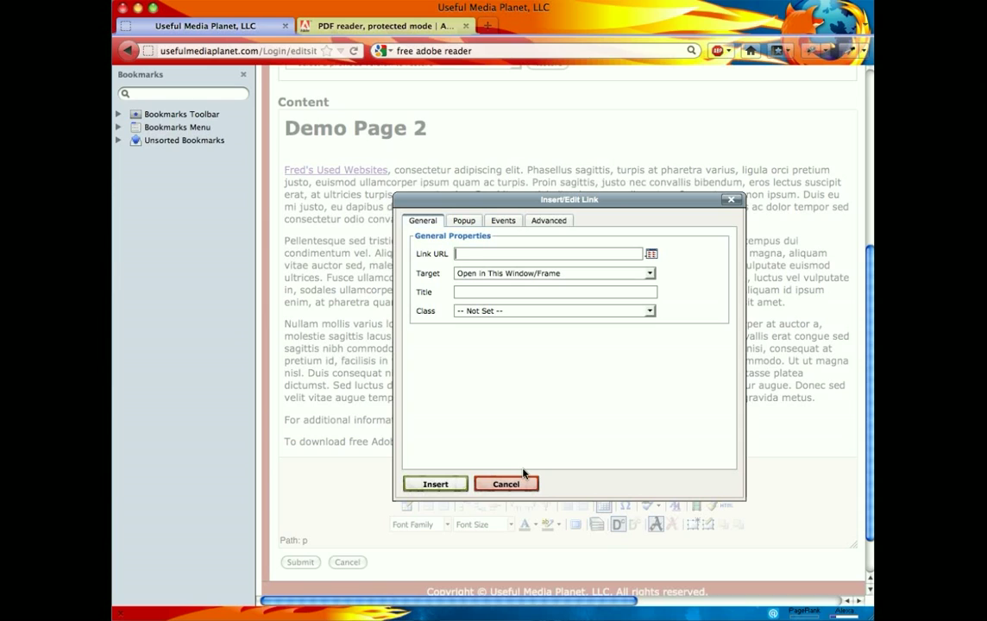
key("super+v")
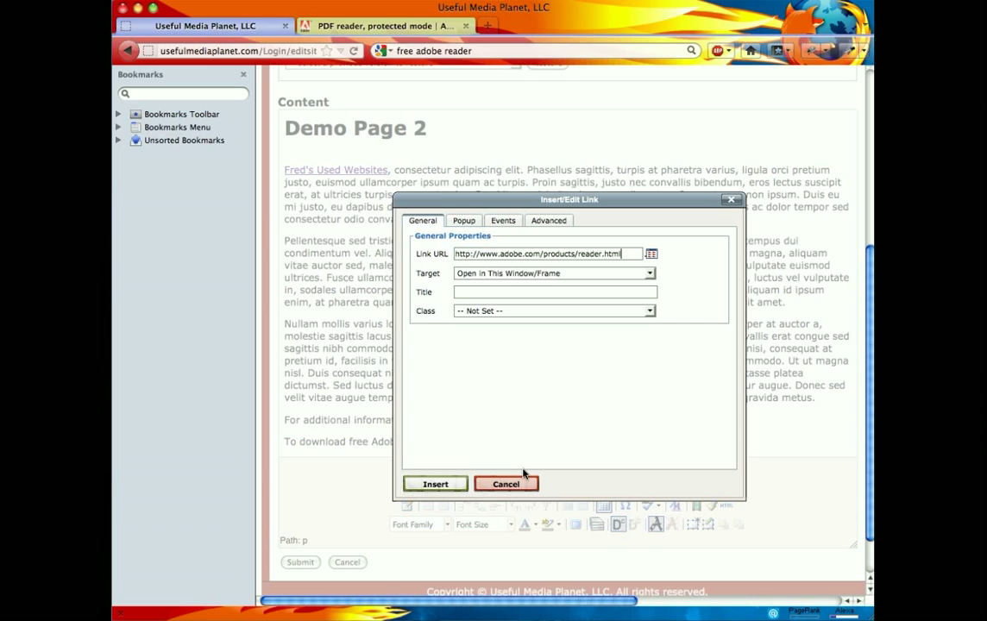
left_click(506, 291)
type("Get free Adobe Reader")
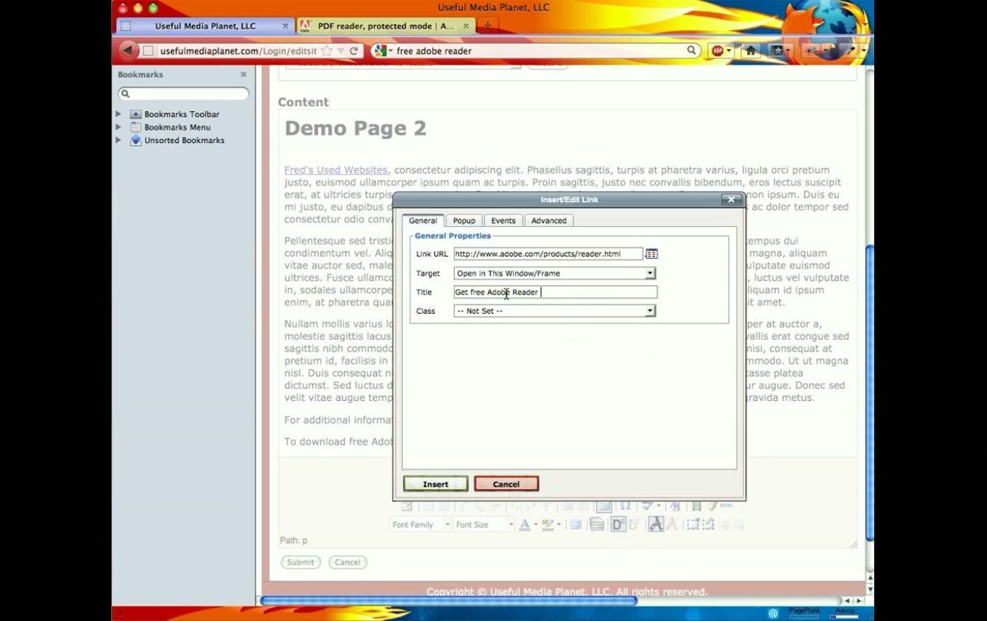
type(" download")
left_click_drag(577, 293, 454, 294)
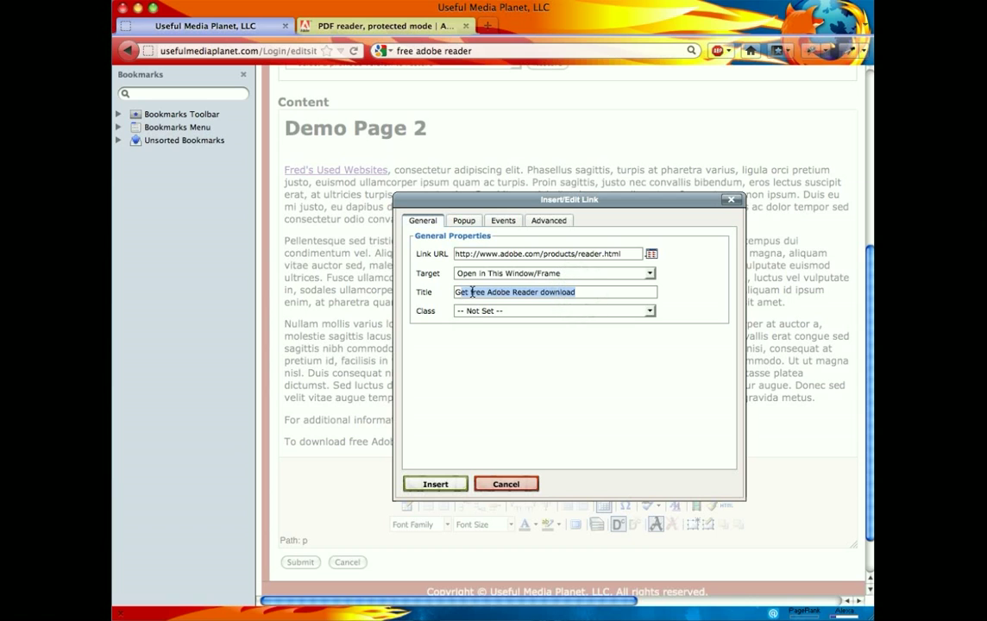
left_click(462, 467)
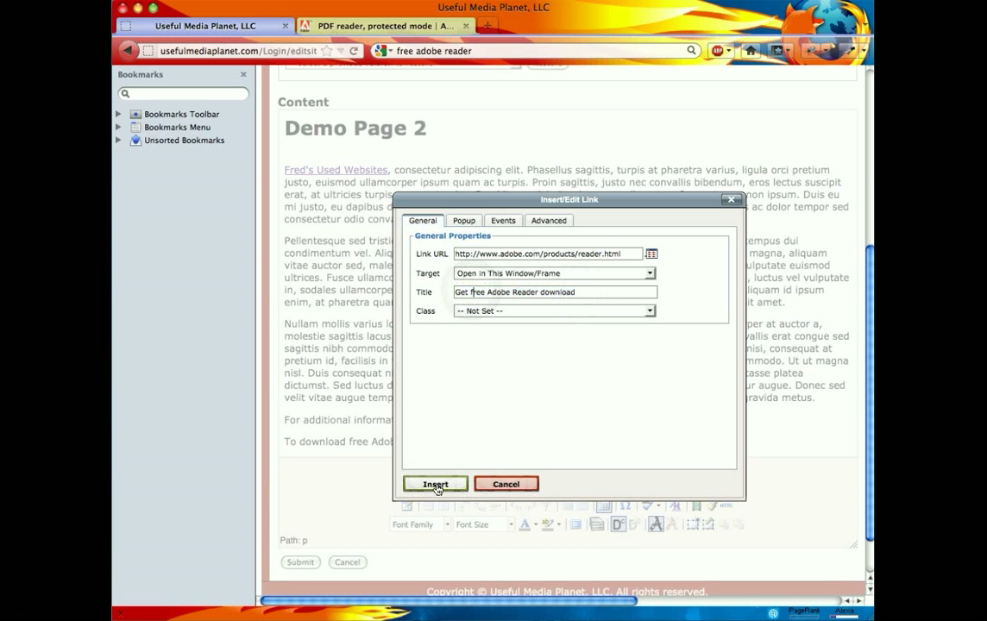
left_click(435, 484)
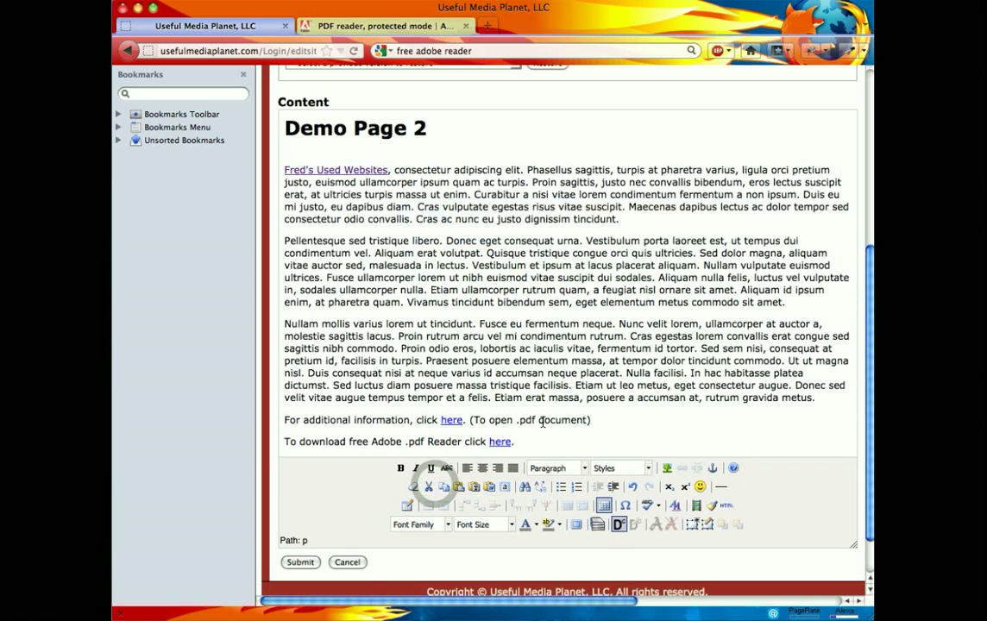
Step: Format the 'To download free Adobe .pdf Reader click here.' line as Heading 6 and submit the page
left_click_drag(283, 442, 518, 442)
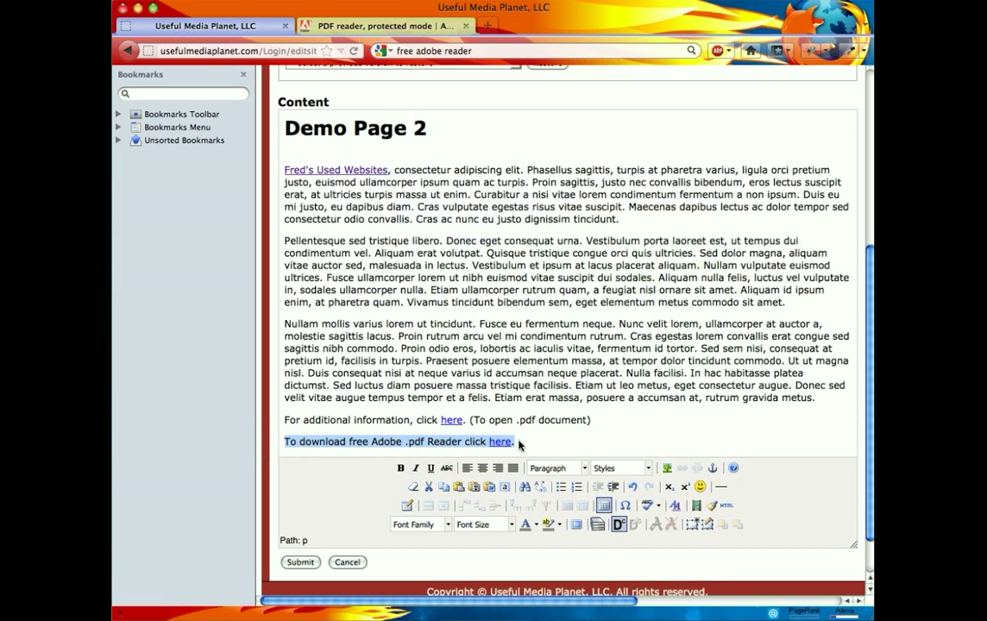
left_click(584, 469)
scroll(572, 544, "down", 3)
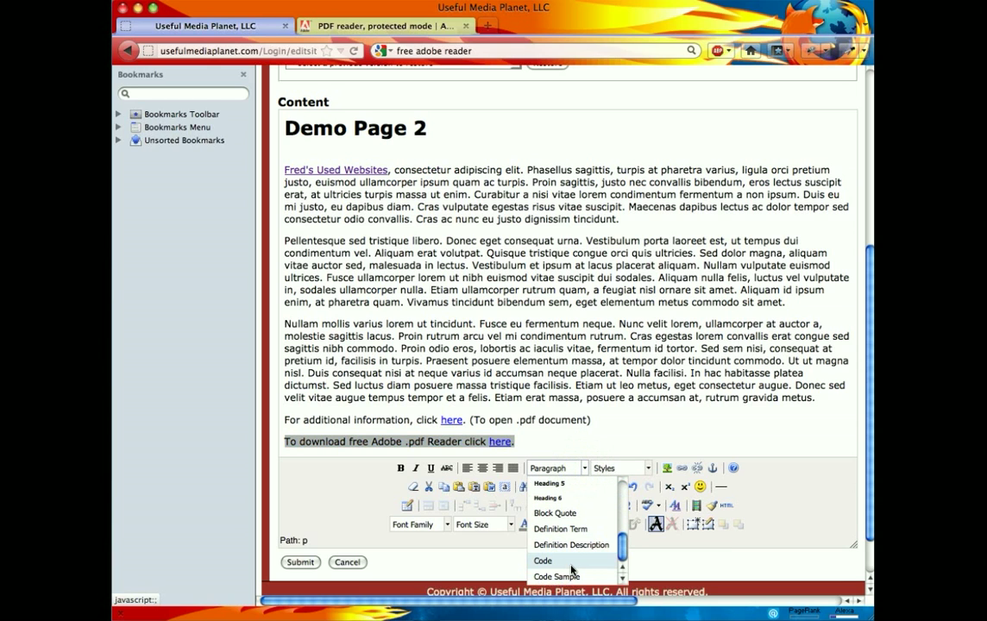
left_click(547, 498)
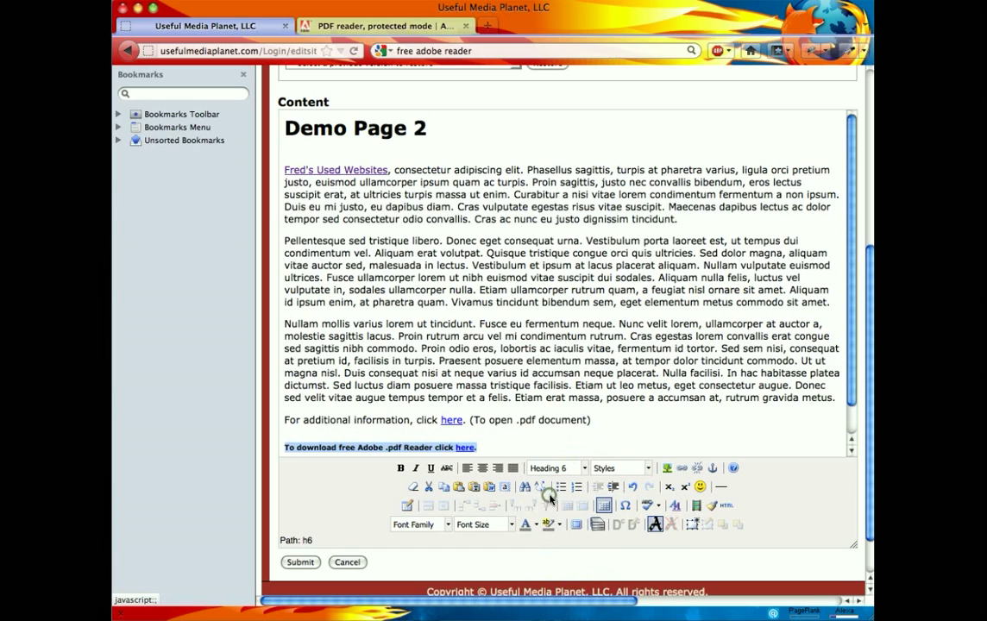
left_click(488, 447)
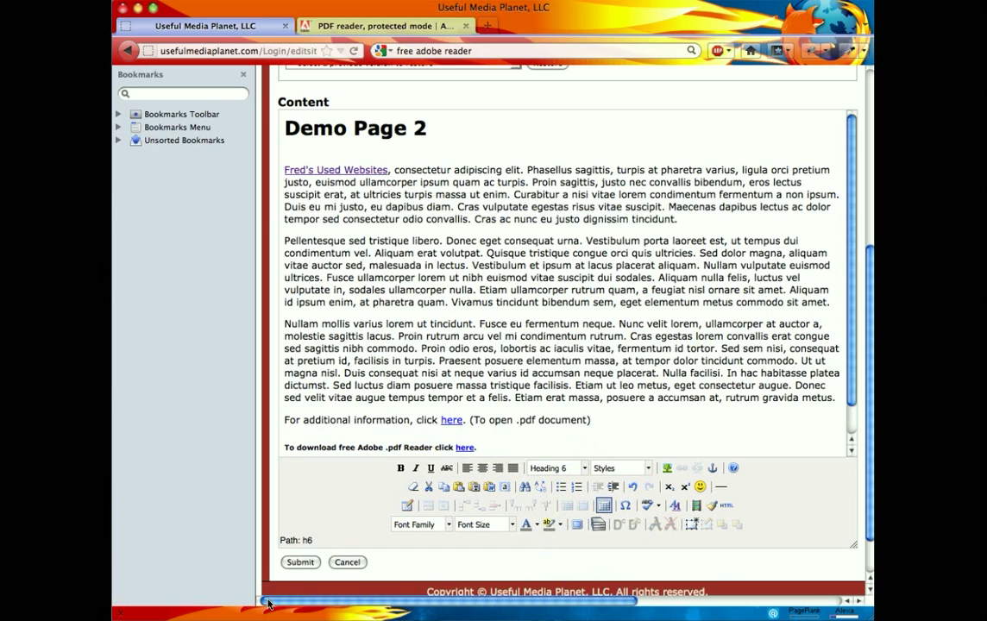
left_click(302, 564)
left_click(302, 563)
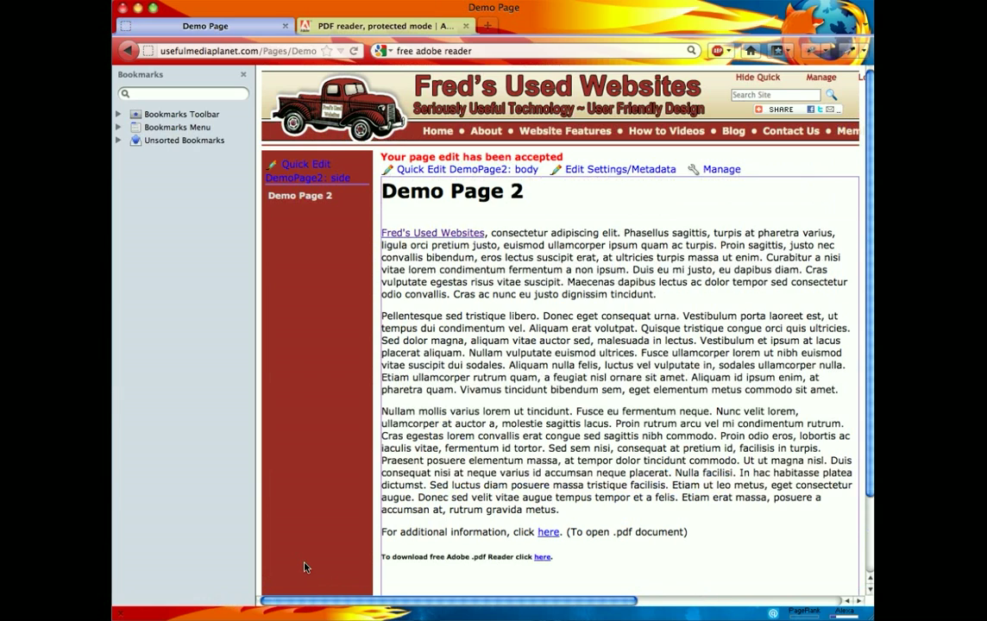
Step: Hide the quick-edit links, then open SamplePDF.pdf from the first 'here' link in Adobe Acrobat Pro
left_click(756, 78)
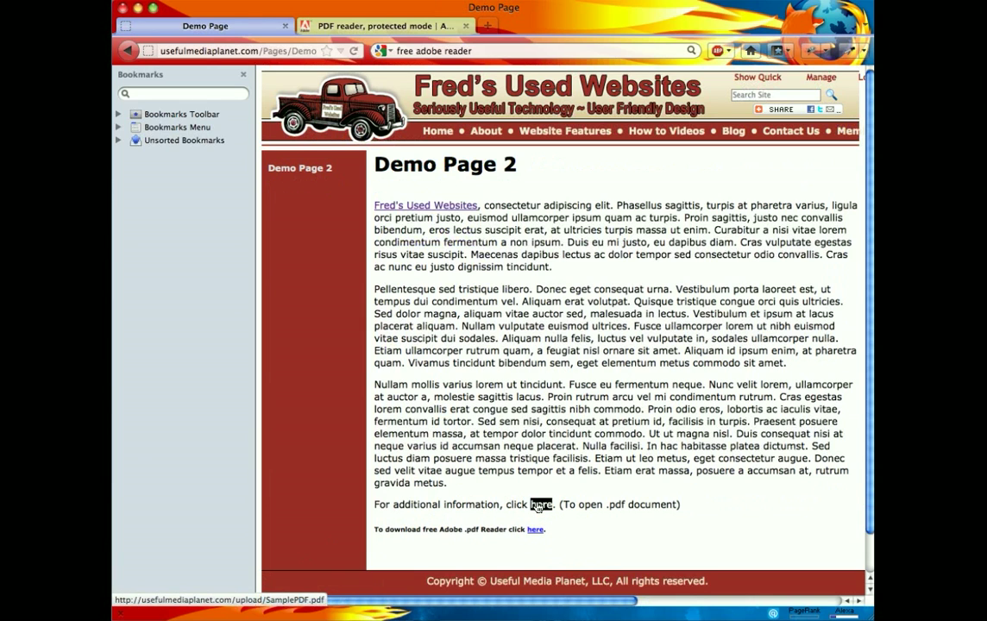
left_click(539, 508)
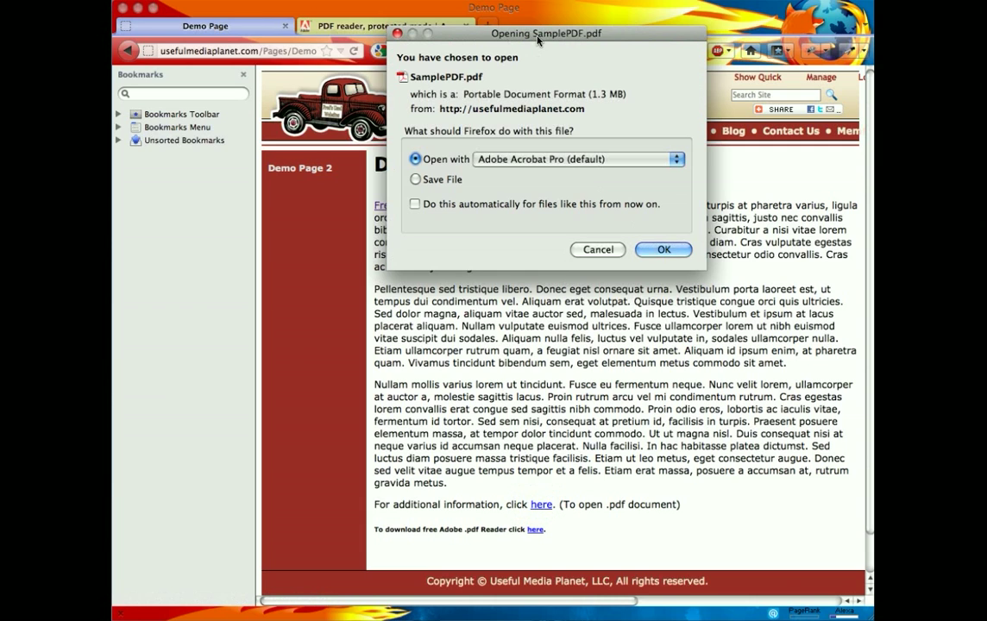
left_click(662, 248)
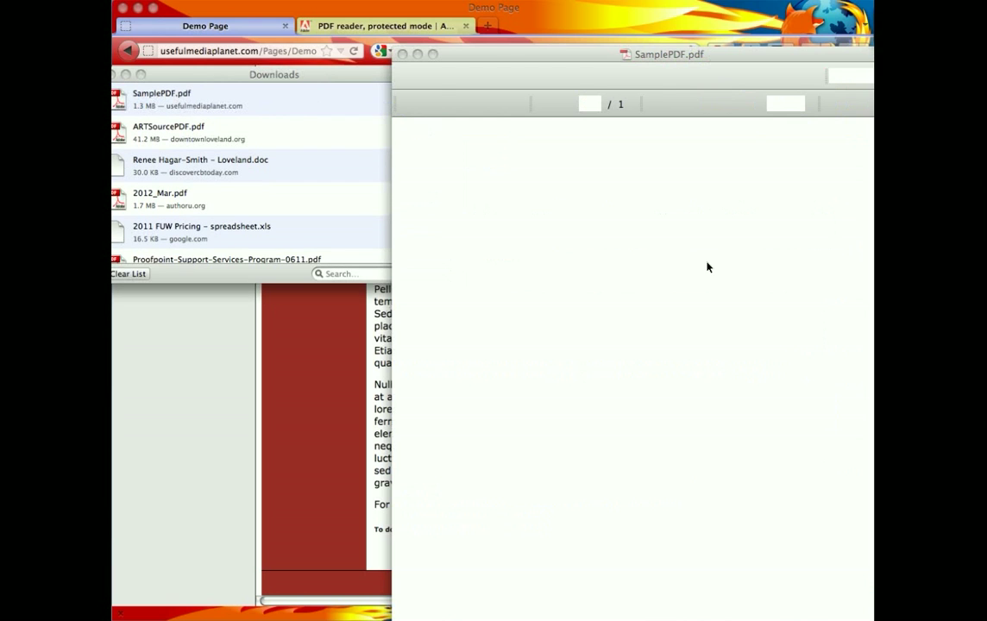
left_click_drag(569, 57, 556, 12)
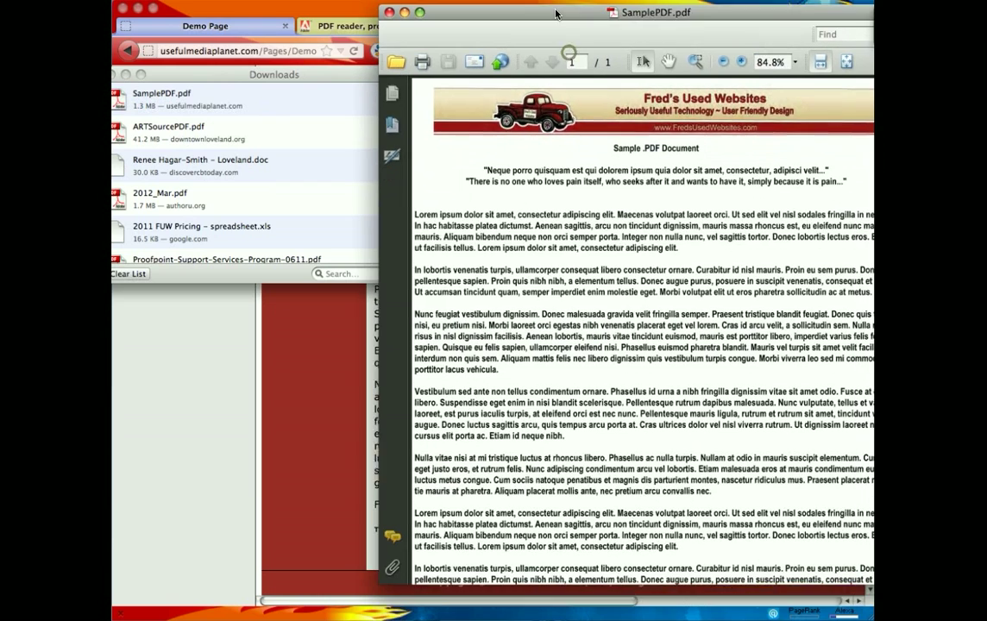
scroll(623, 295, "down", 10)
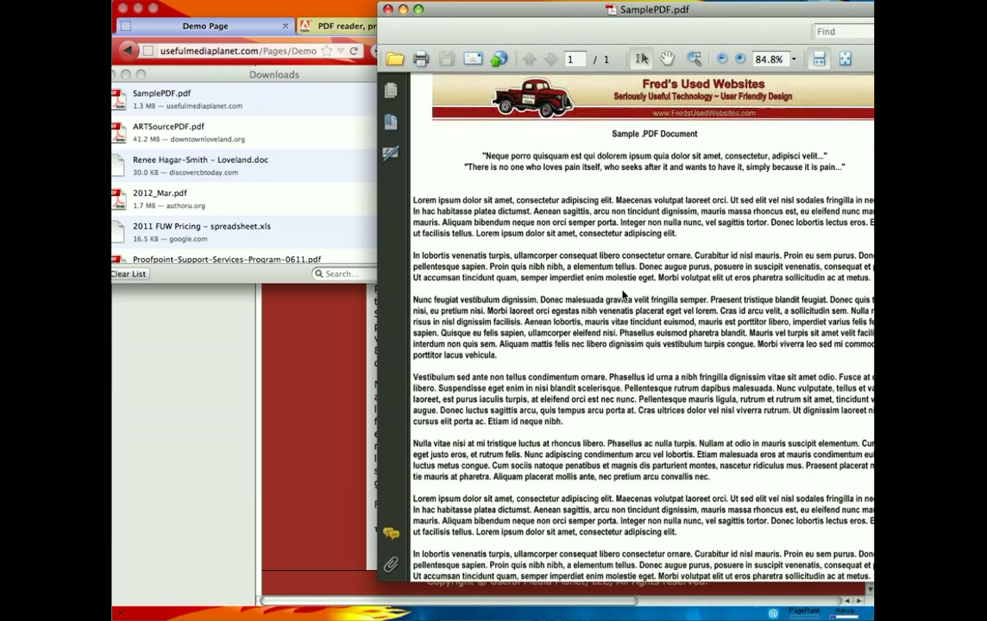
scroll(623, 295, "up", 10)
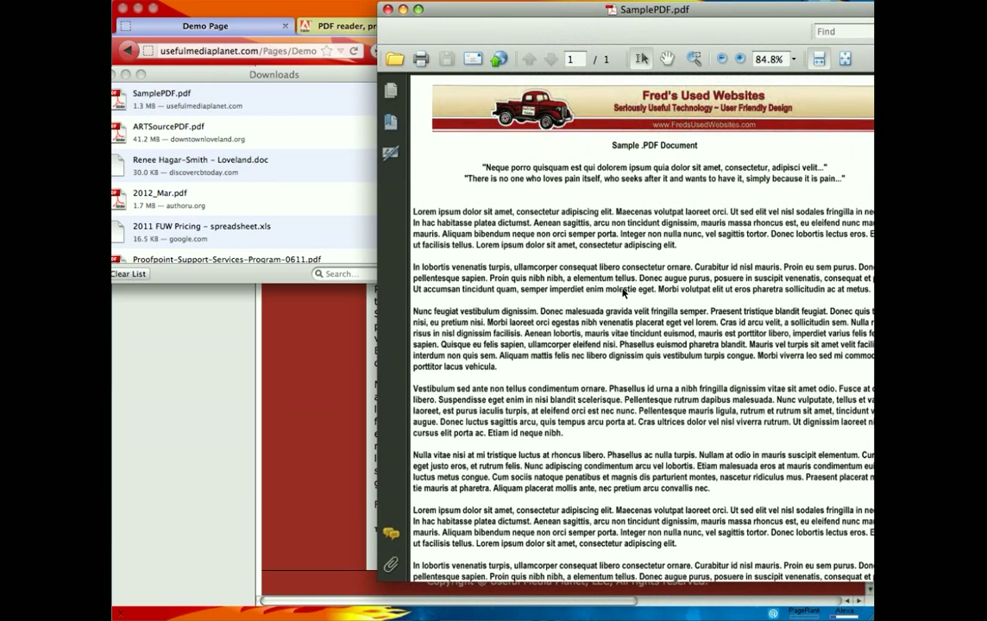
Step: Close the PDF viewer, follow the Heading 6 'here' link to Adobe Reader X, then go back
left_click(387, 8)
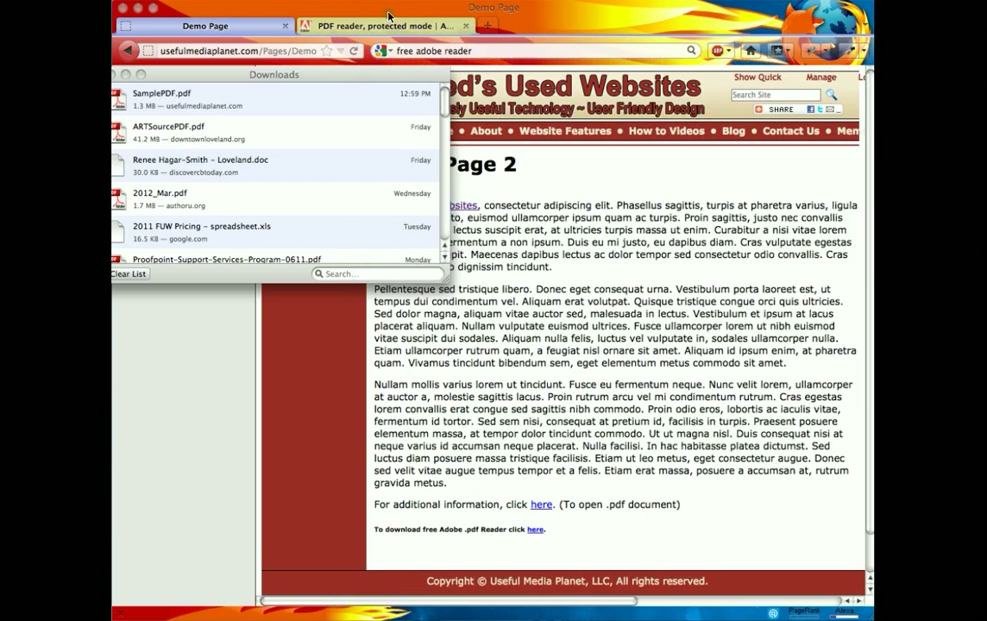
left_click(345, 13)
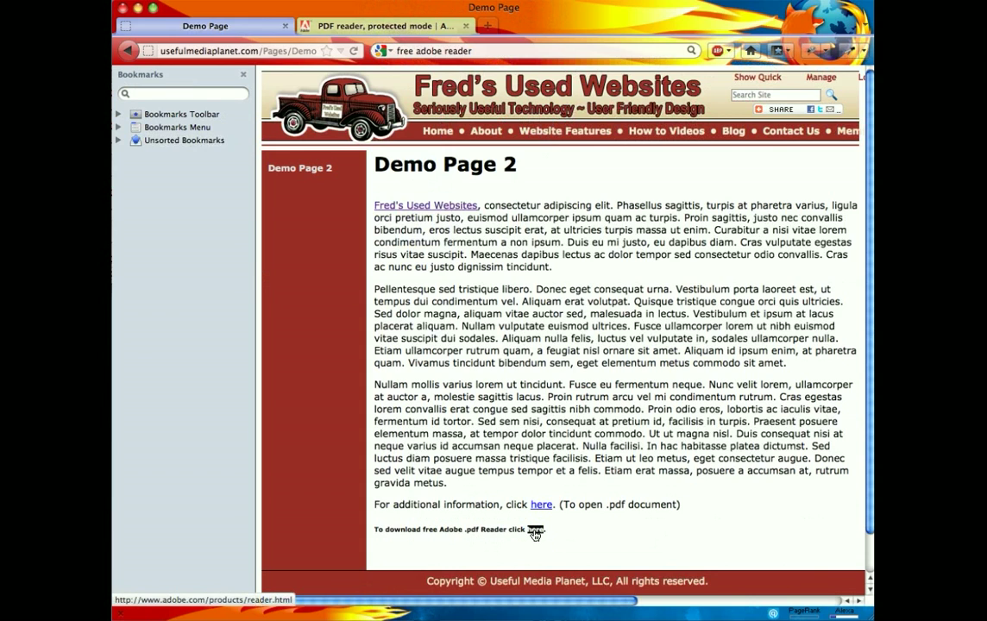
left_click(535, 530)
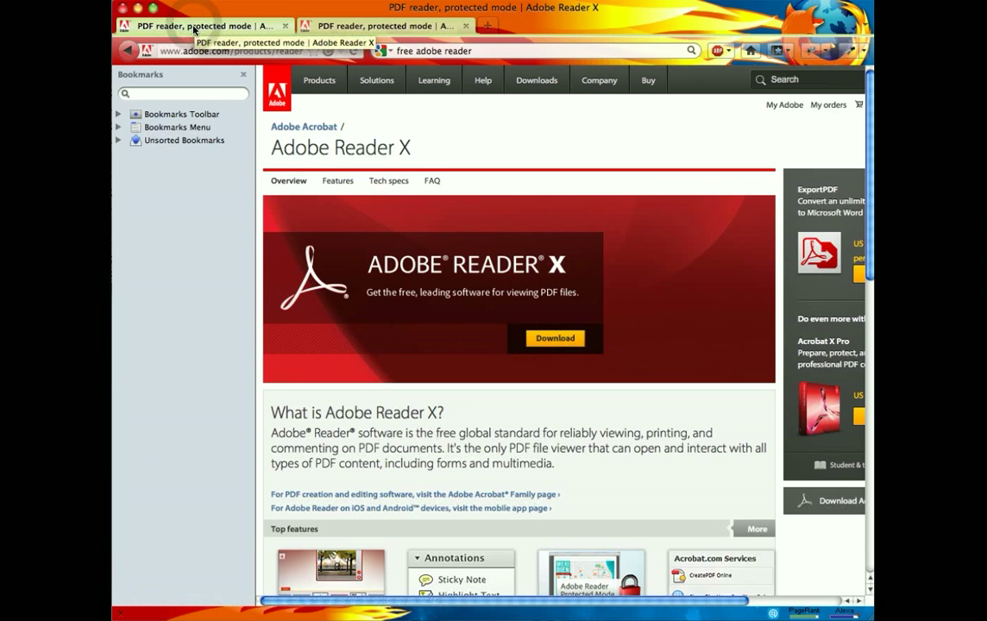
left_click(127, 54)
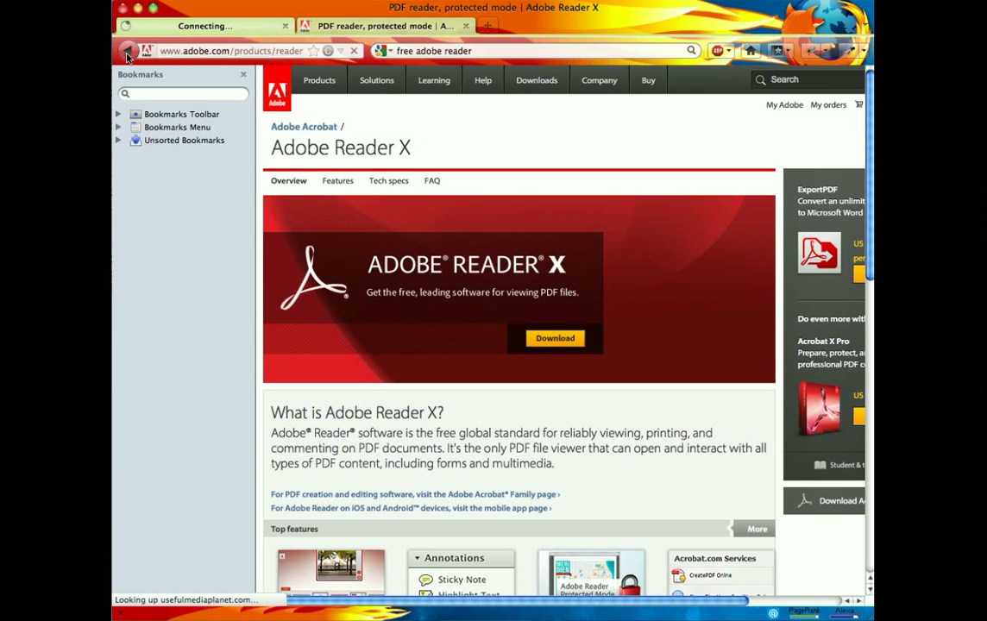